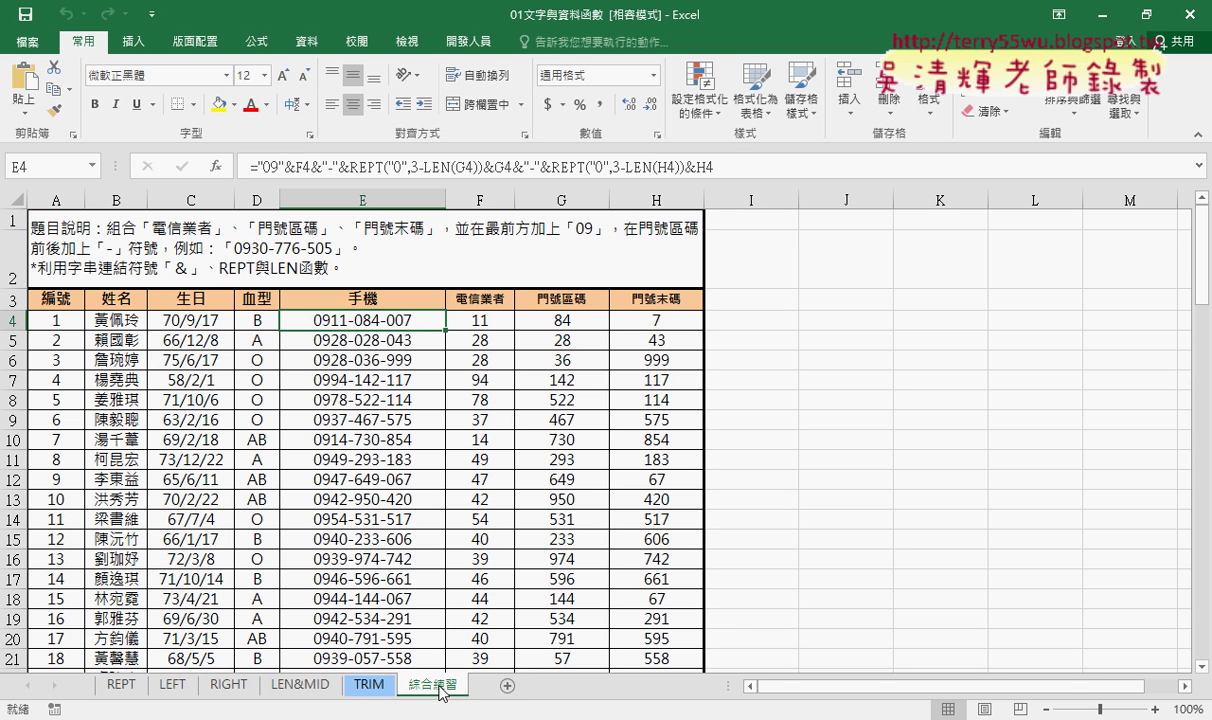
Step: Ctrl-drag the 綜合練習 sheet tab to place a copy right after the original
left_click_drag(452, 692, 510, 684)
left_click_drag(509, 684, 527, 680)
left_click_drag(527, 680, 527, 676)
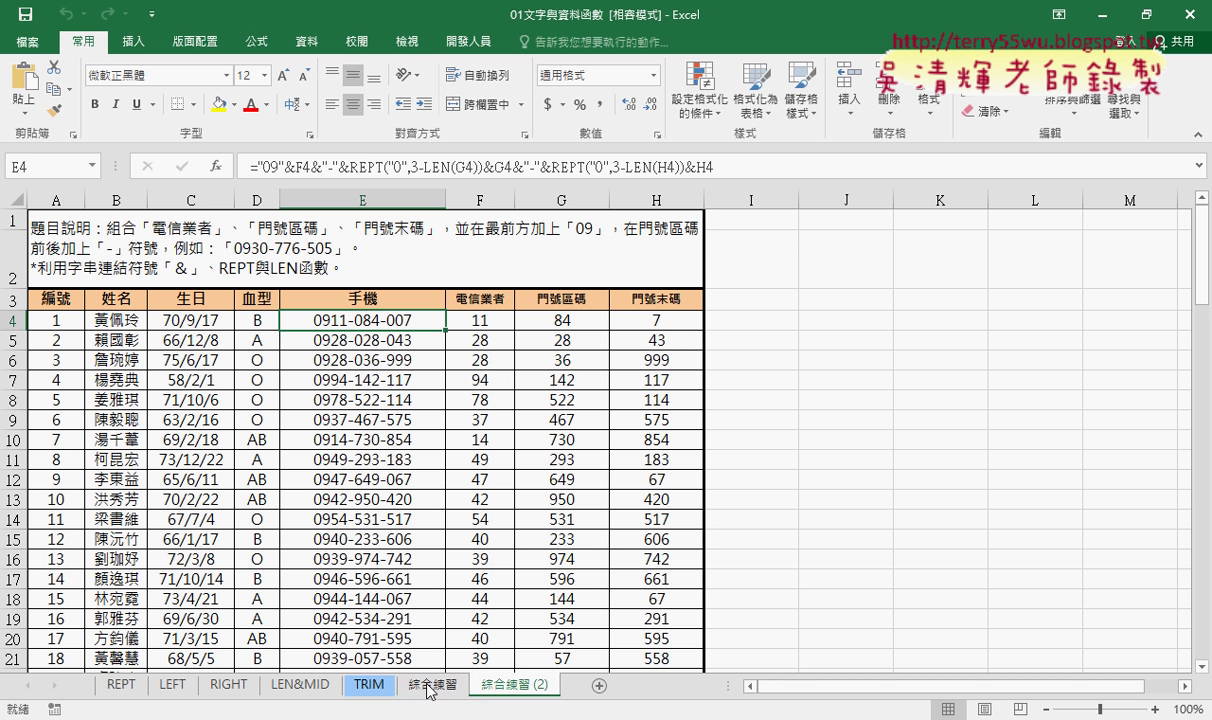
Step: Rename the 綜合練習 (2) copy to 綜合練習 (TEXT)
left_click(516, 688)
double_click(516, 686)
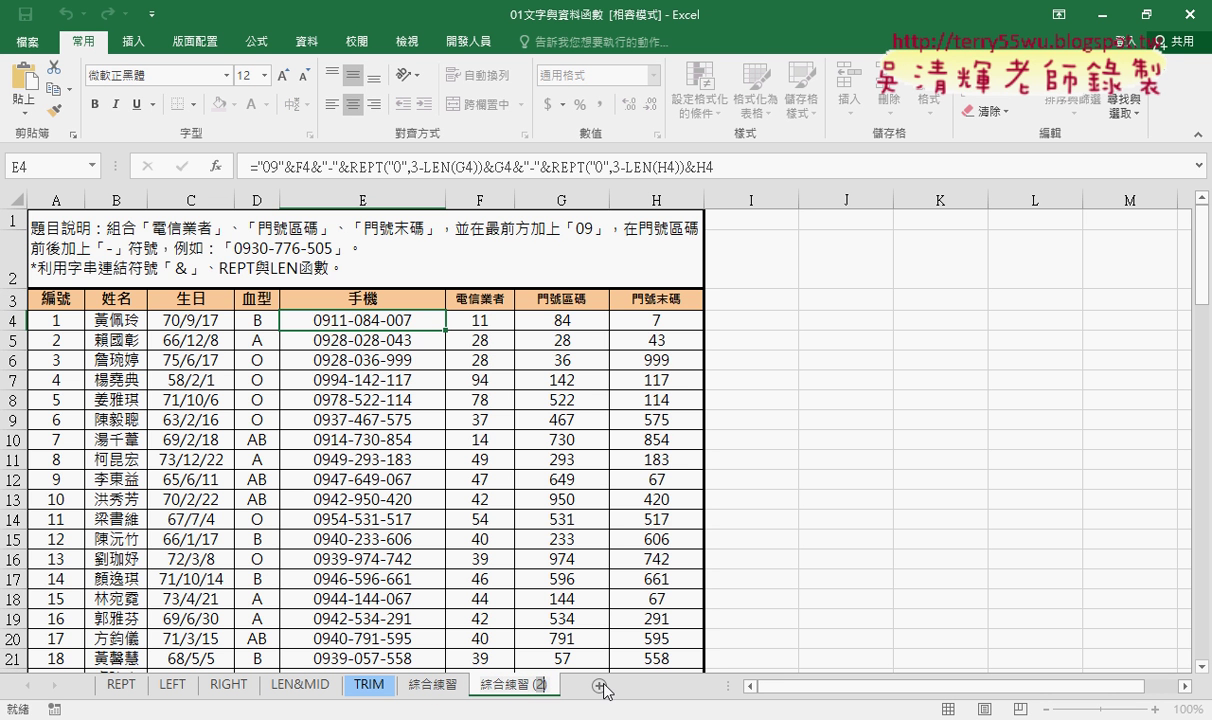
type("TE")
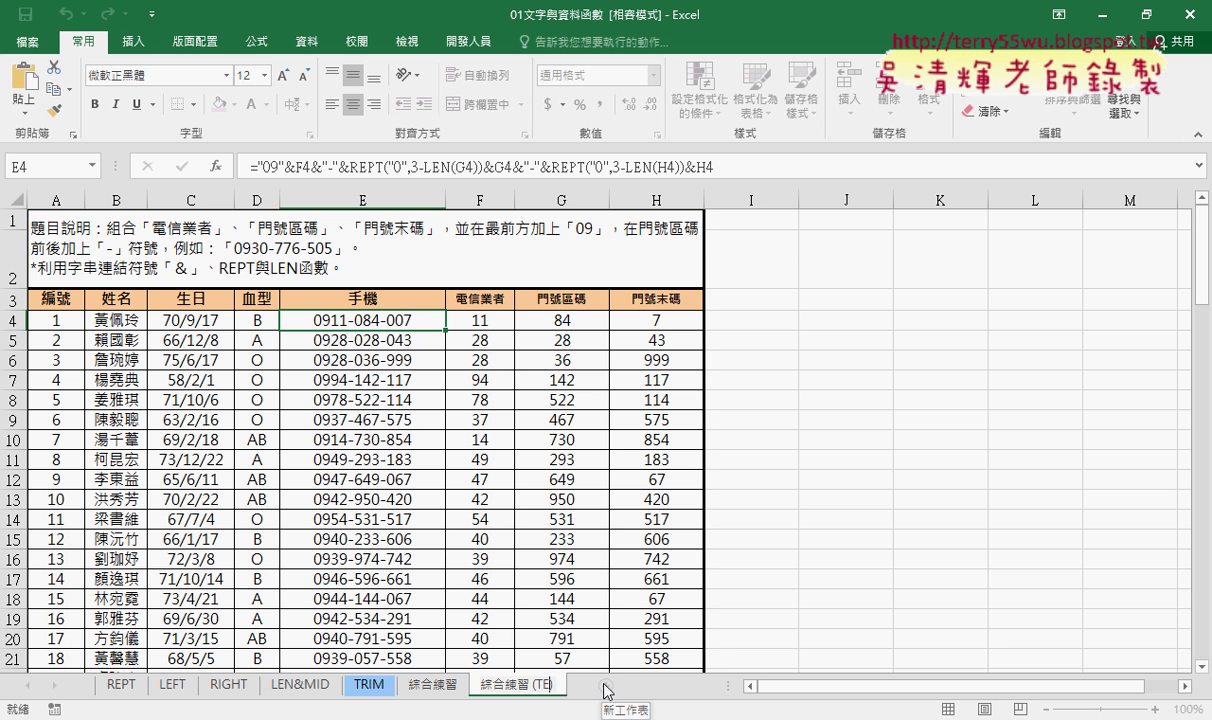
type("XT)")
key("Return")
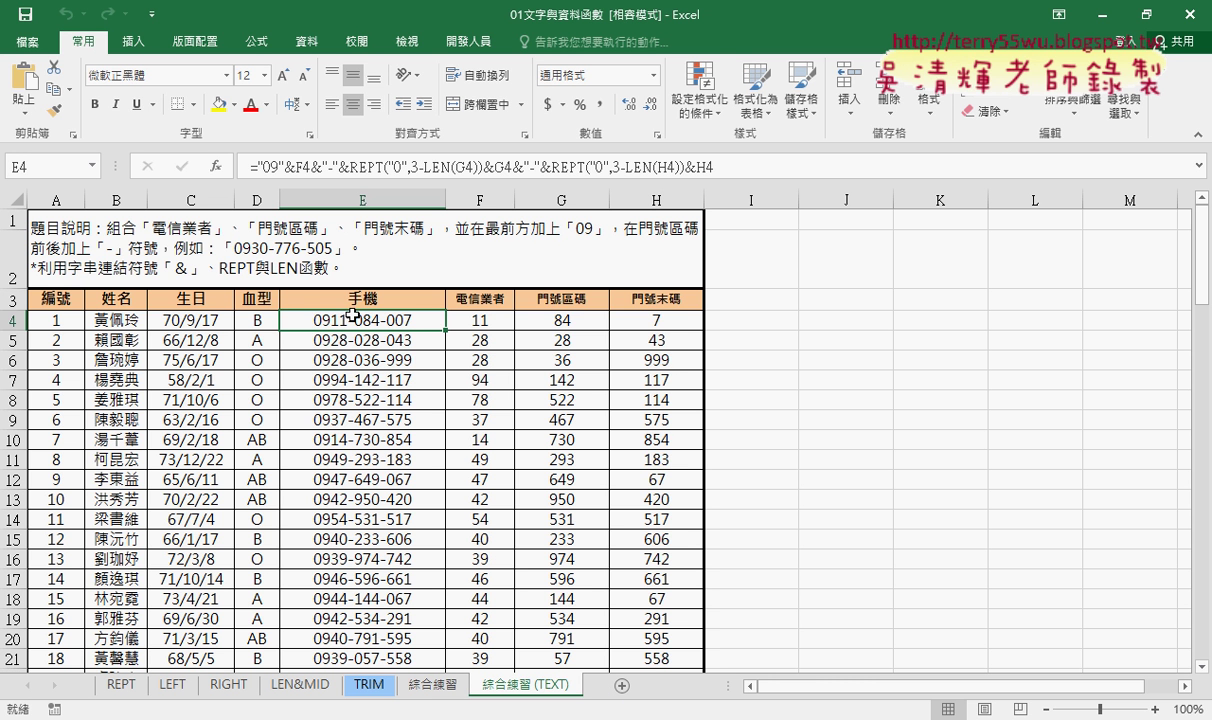
Step: Trim E4's formula to ="09"&F4&"-" so it shows 0911-, and narrow column I to a thin strip
left_click_drag(321, 167, 889, 171)
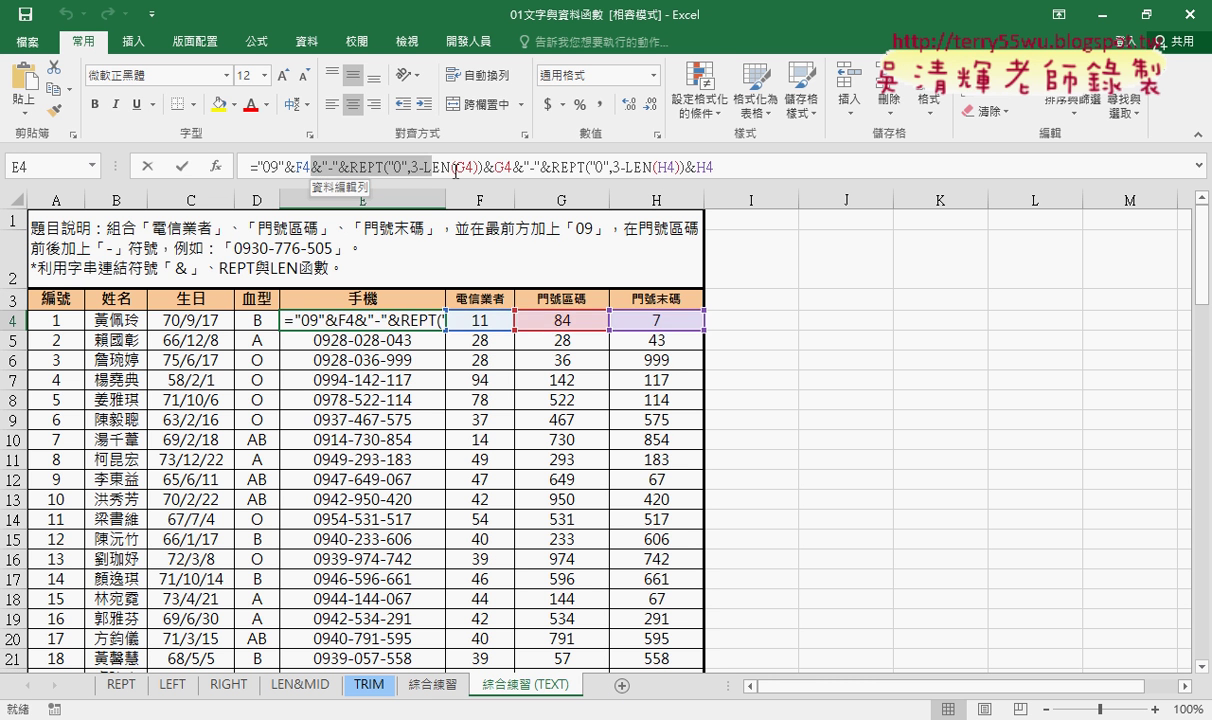
key("Delete")
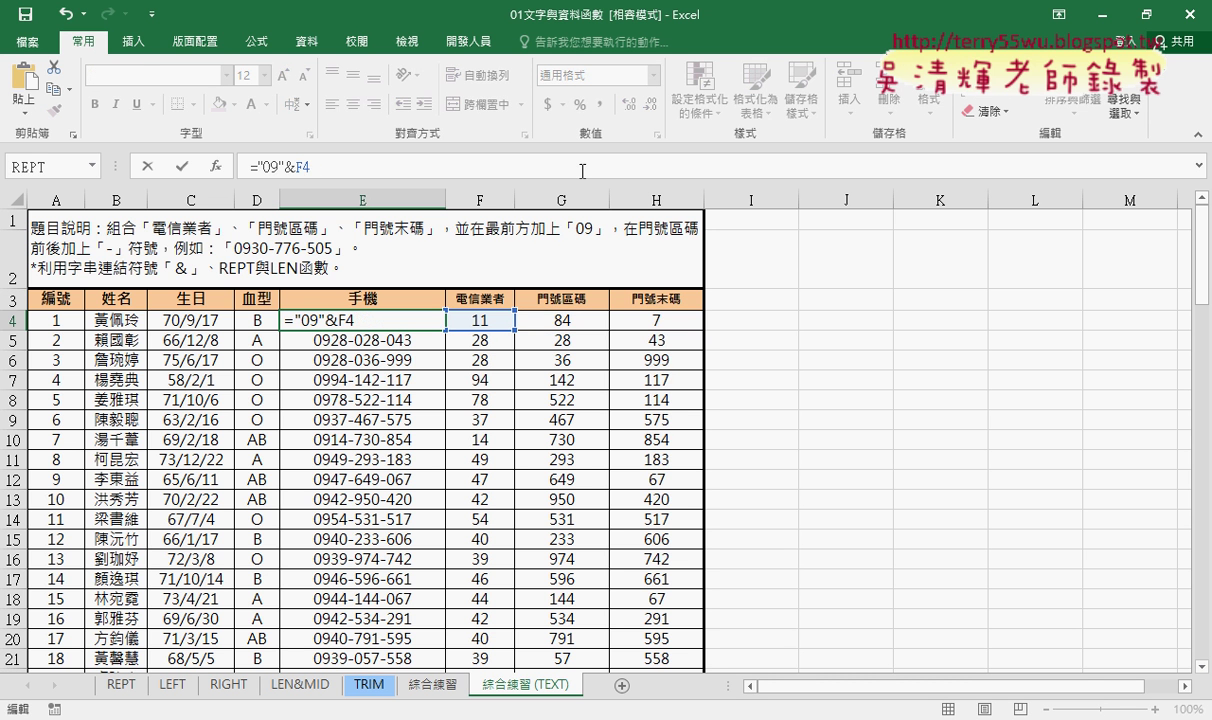
left_click(184, 170)
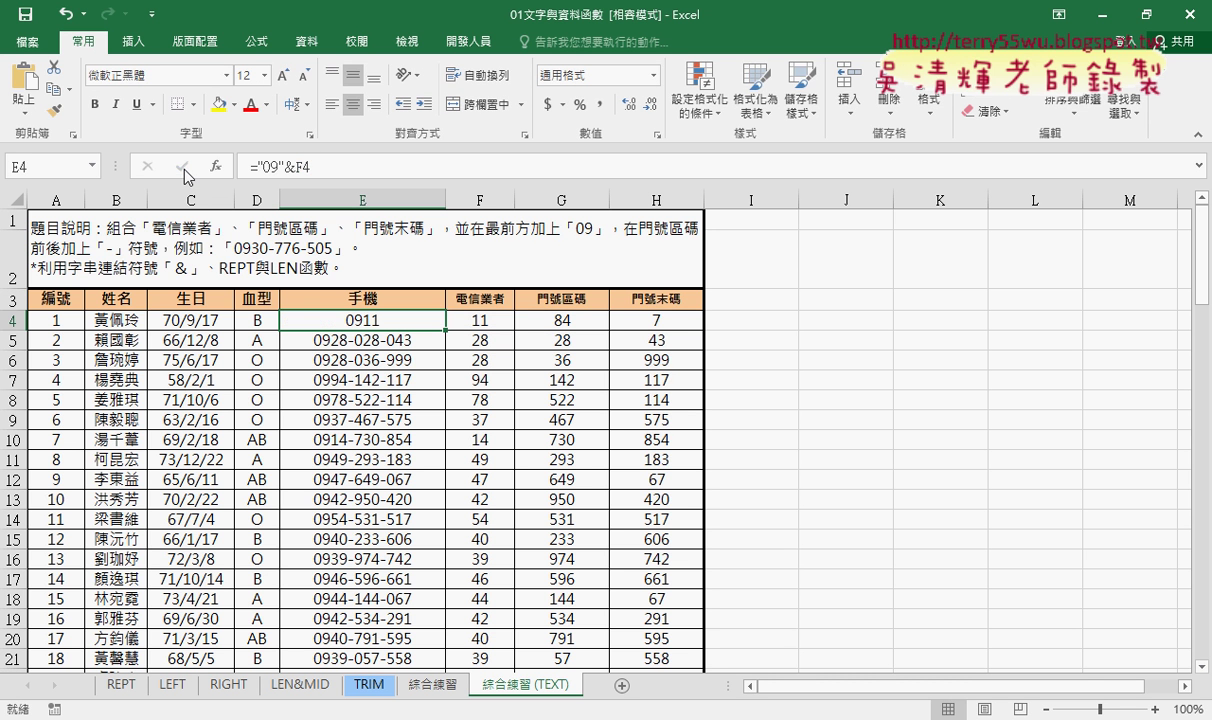
left_click(336, 168)
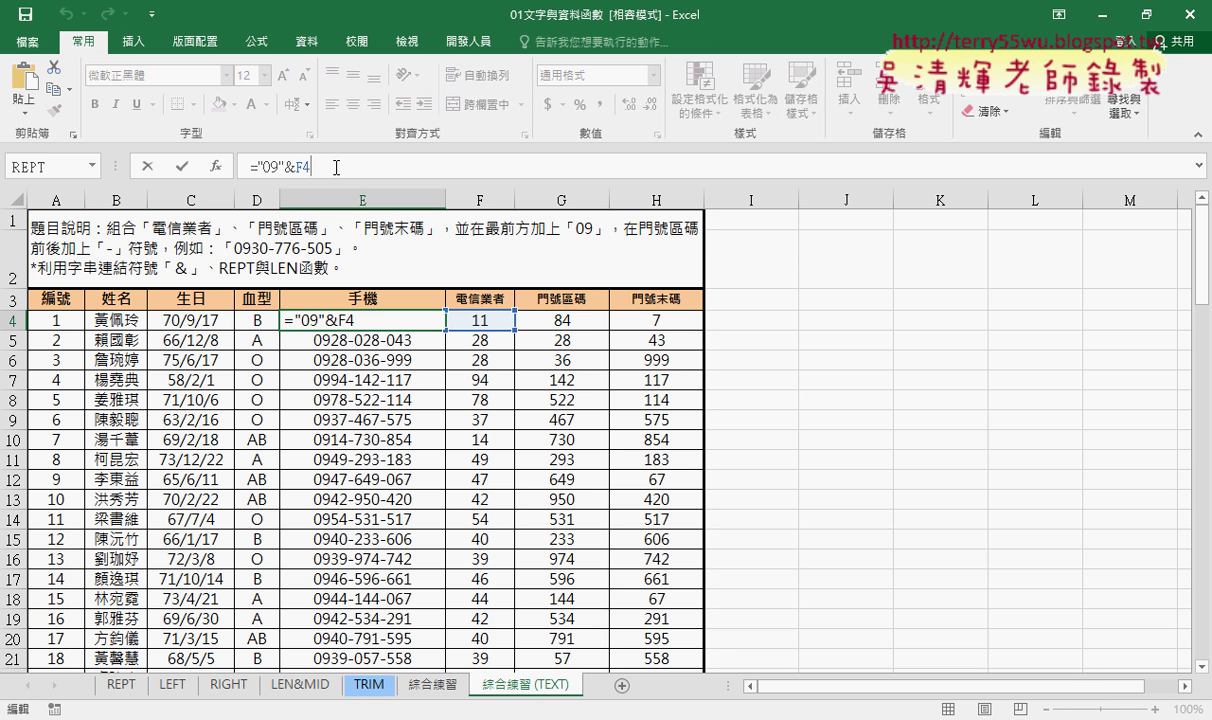
type("&\"")
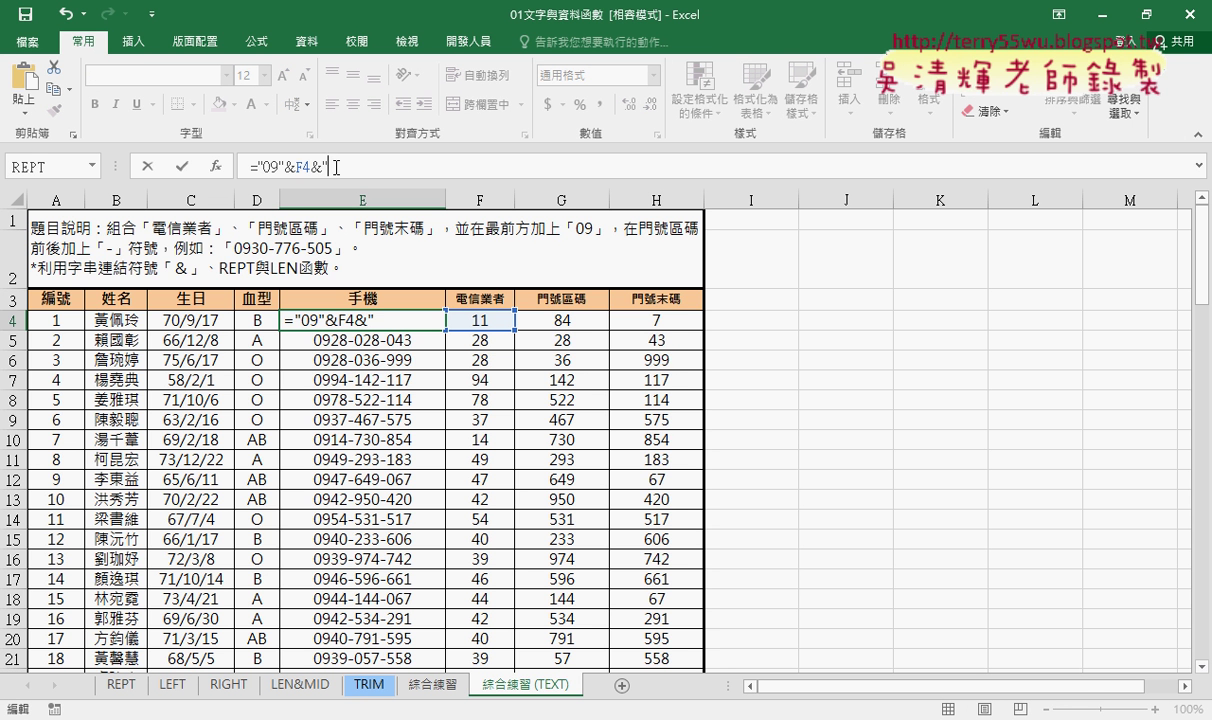
type("-\"")
left_click(180, 166)
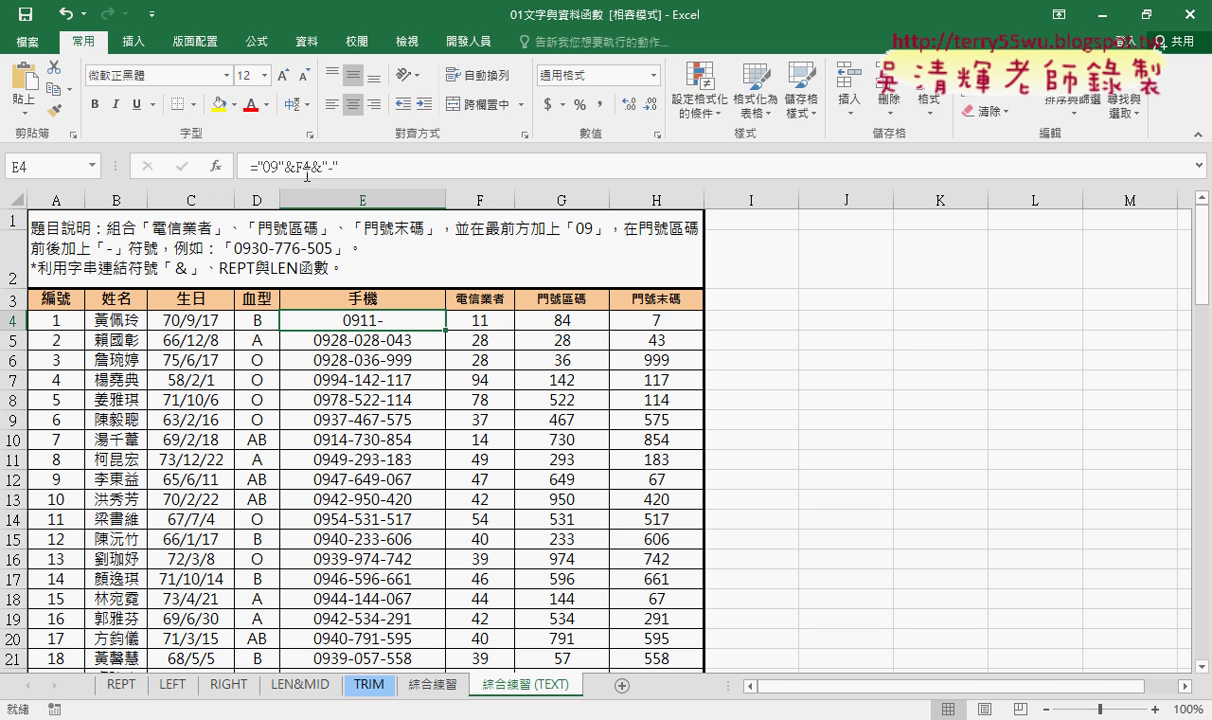
left_click(344, 166)
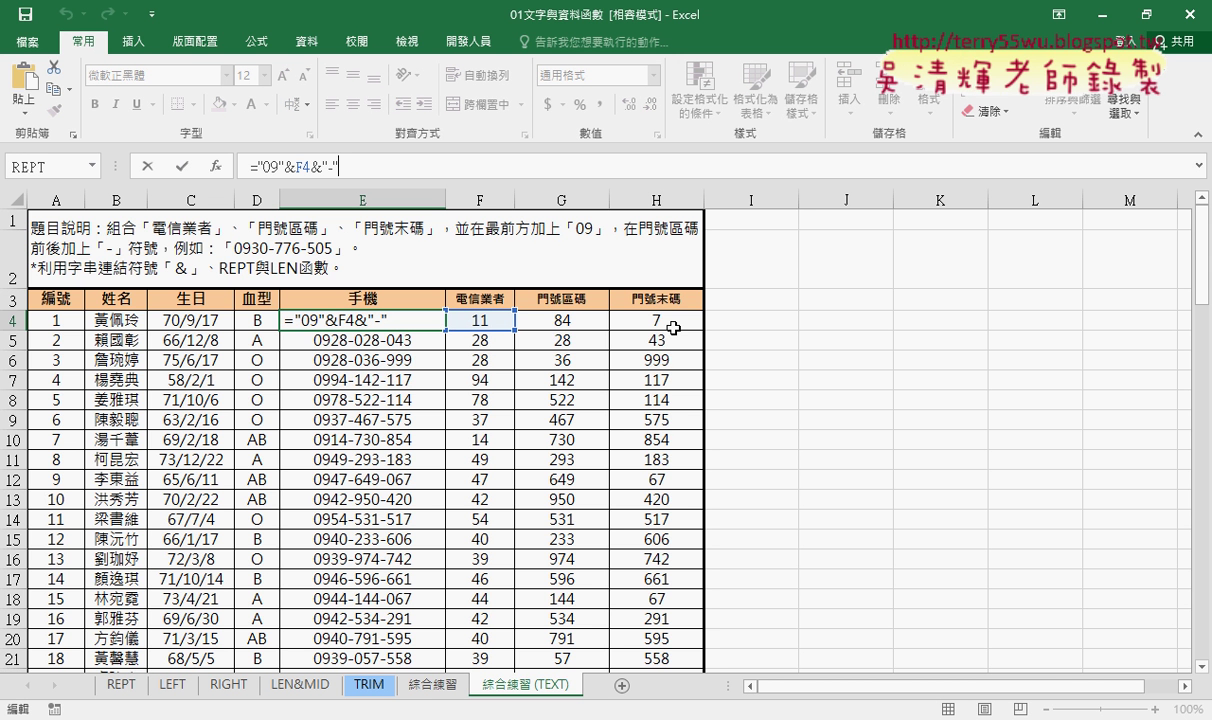
left_click(797, 196)
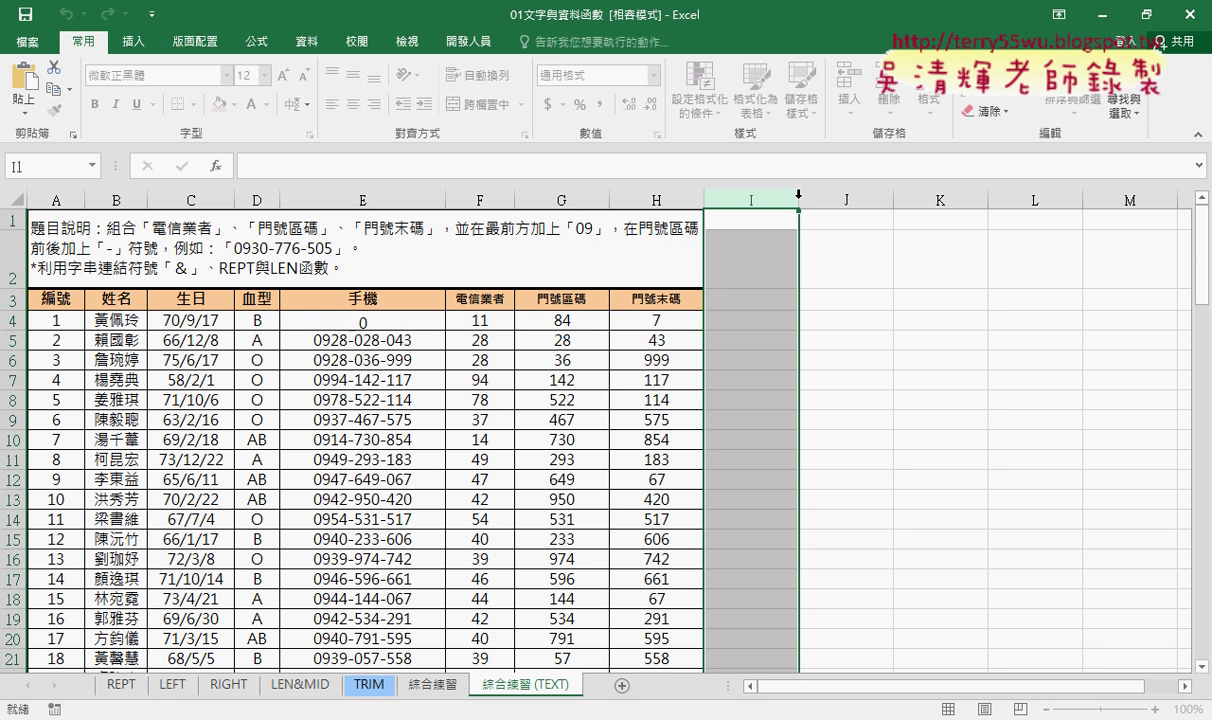
left_click_drag(799, 198, 722, 206)
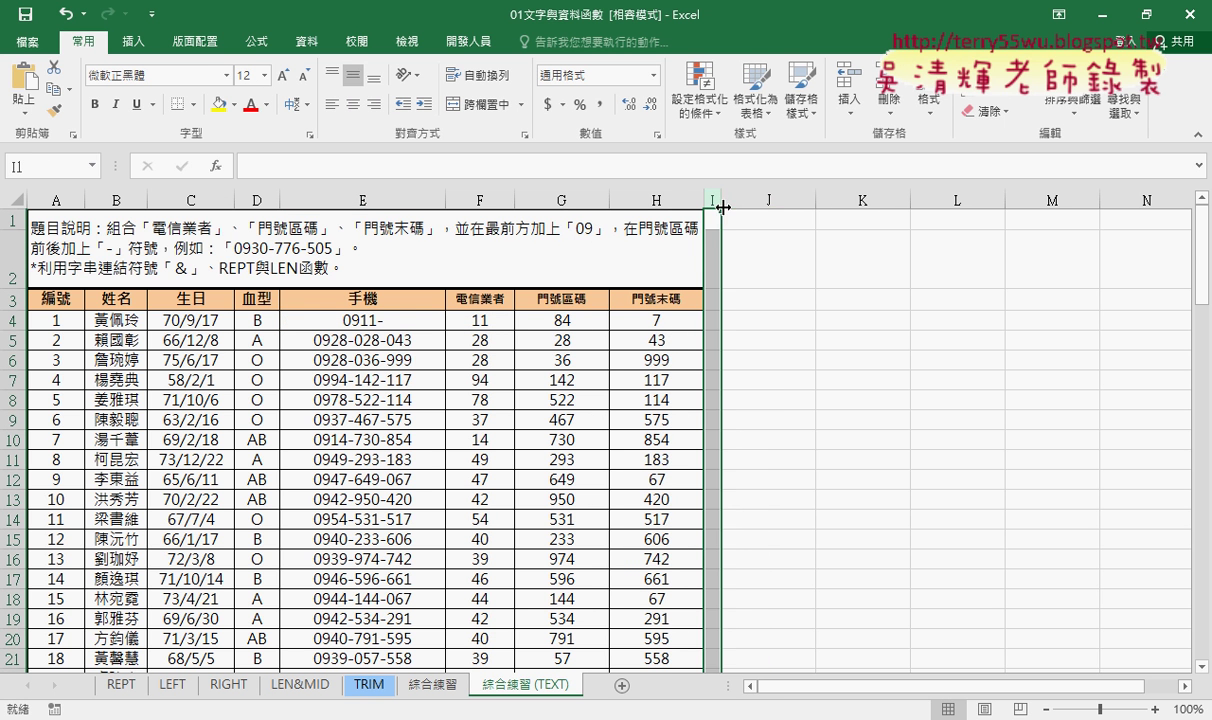
left_click(766, 320)
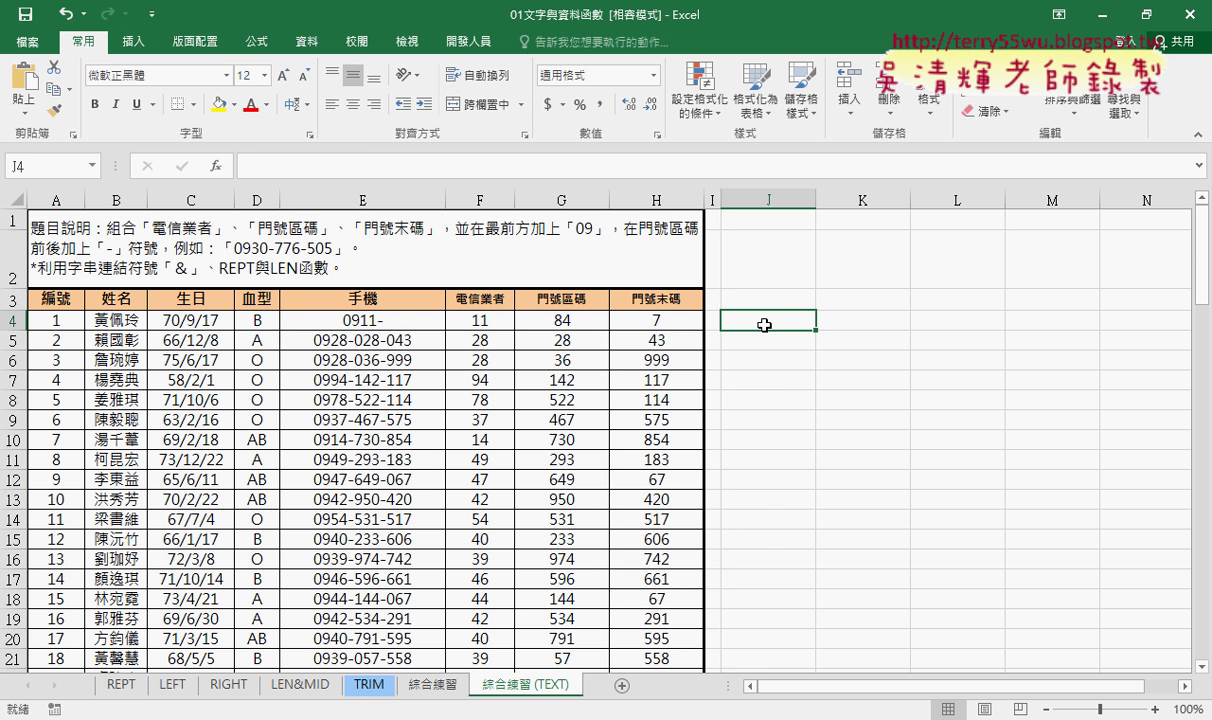
left_click(216, 167)
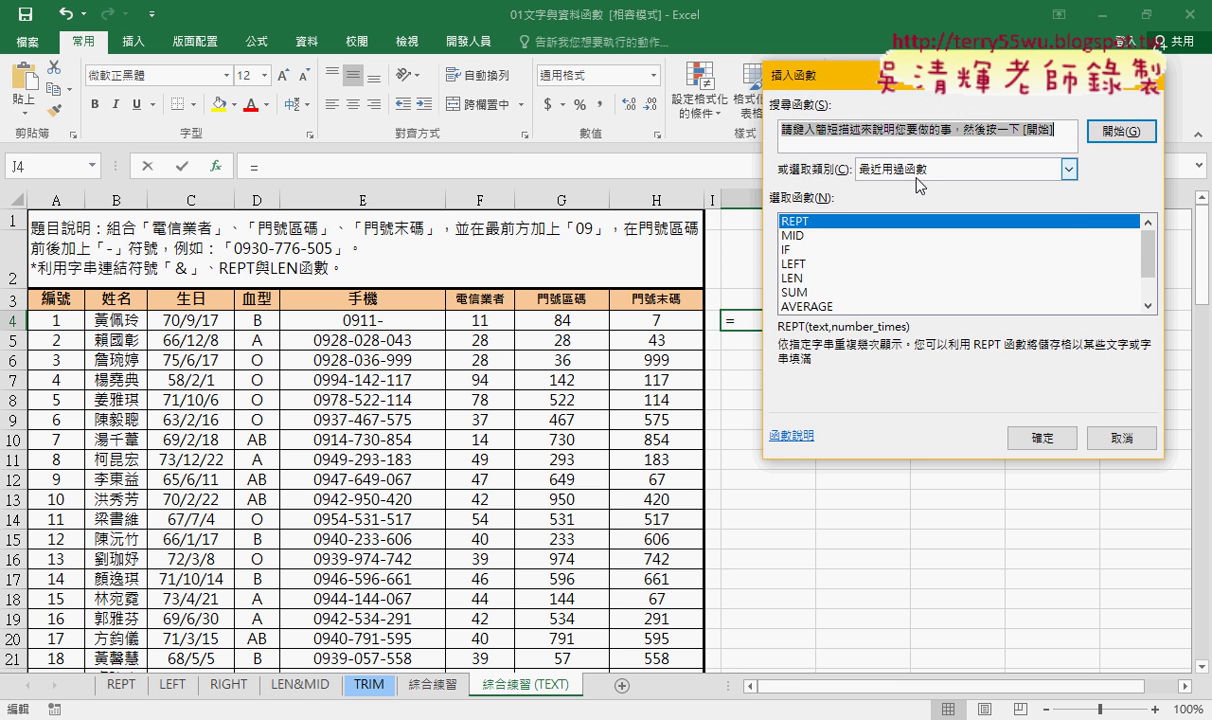
left_click(916, 172)
left_click(870, 290)
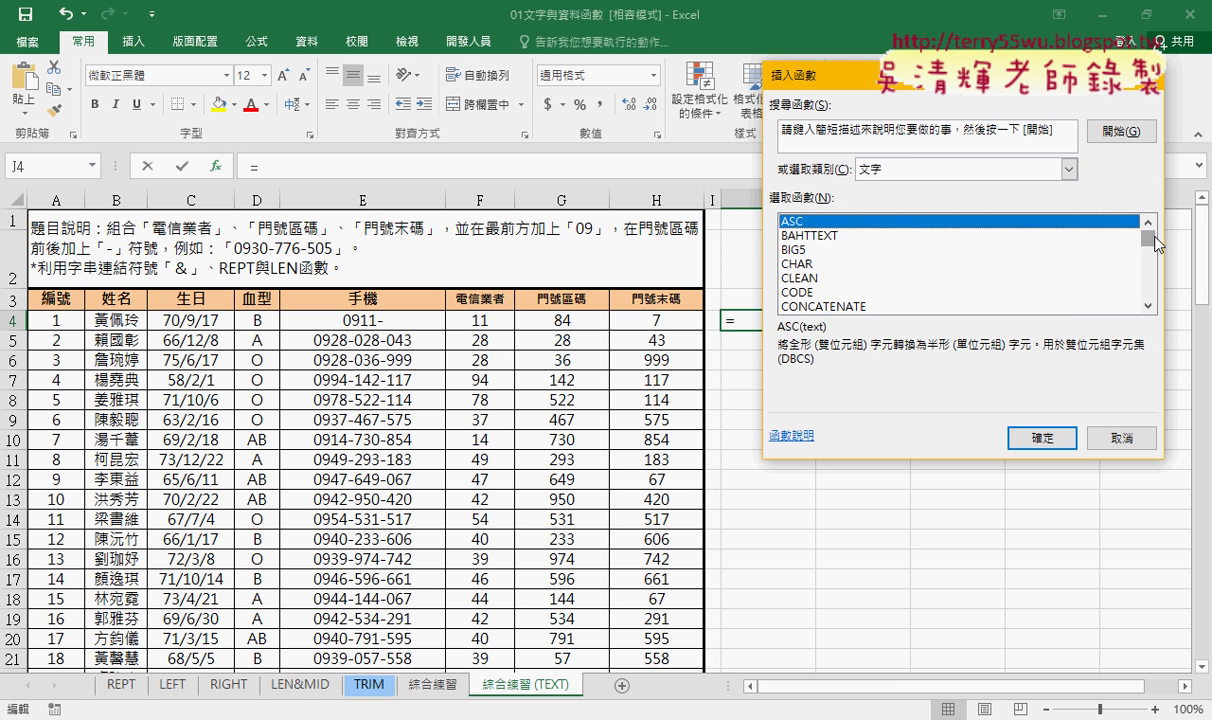
left_click_drag(1154, 238, 1154, 284)
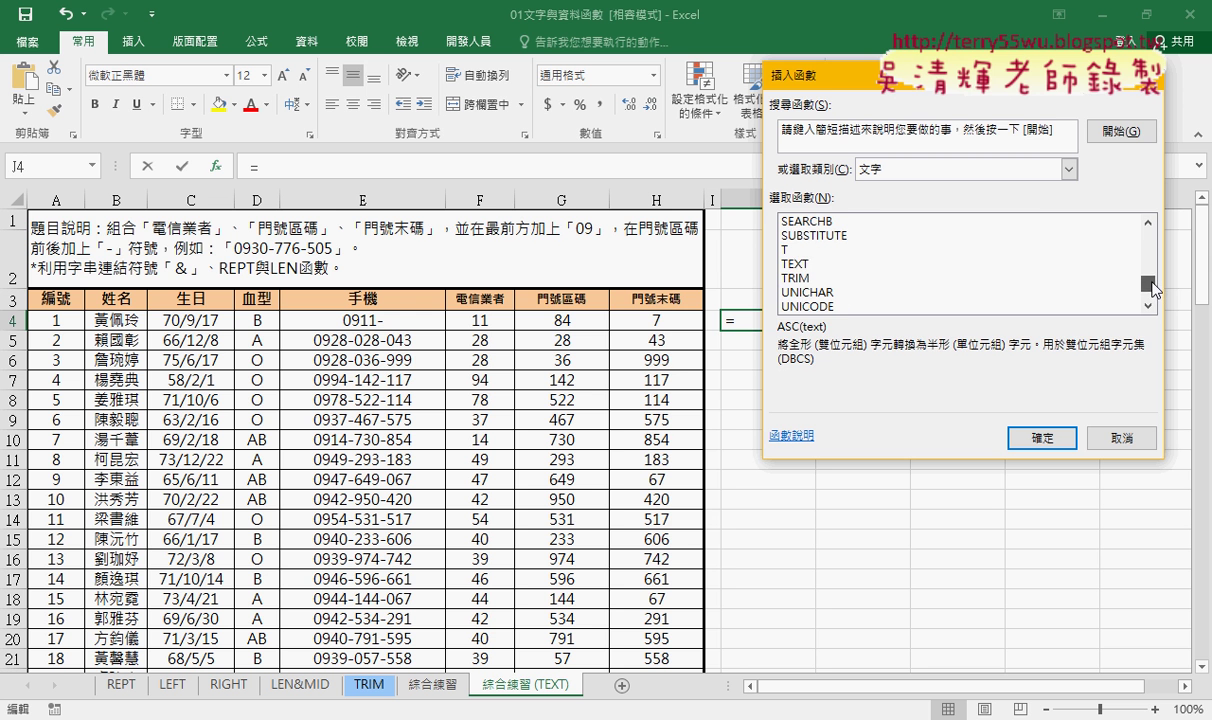
left_click(818, 265)
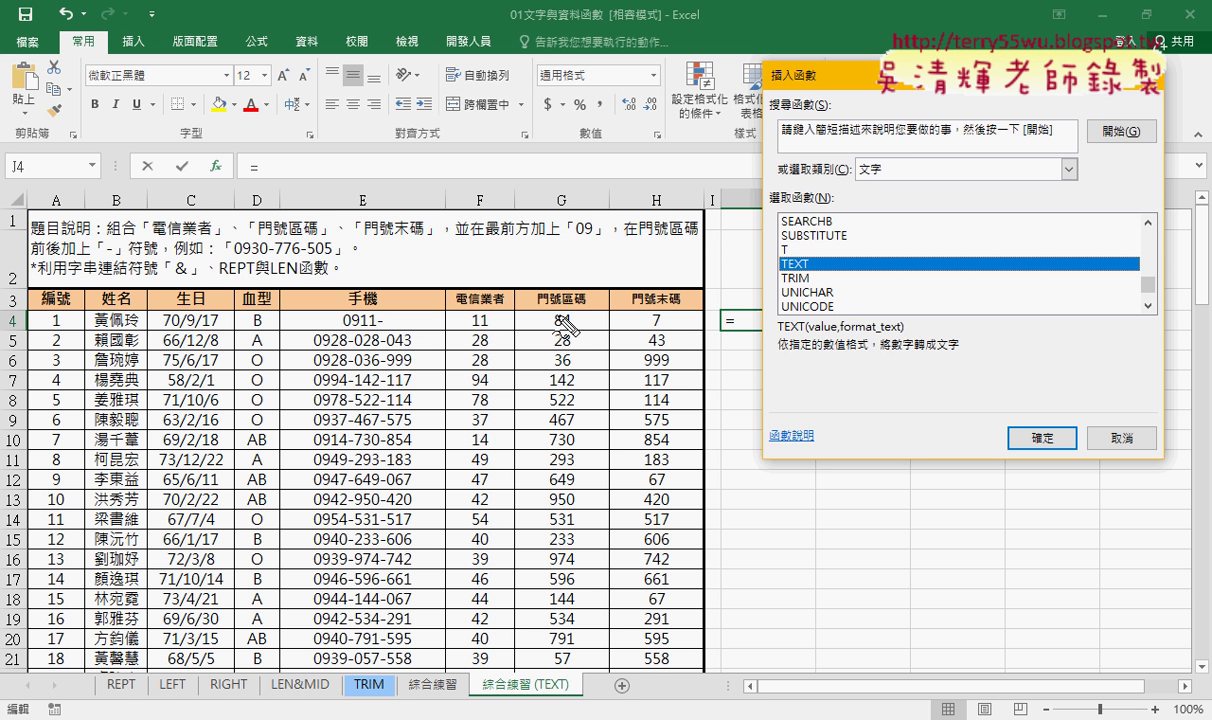
left_click_drag(554, 330, 657, 330)
key("Escape")
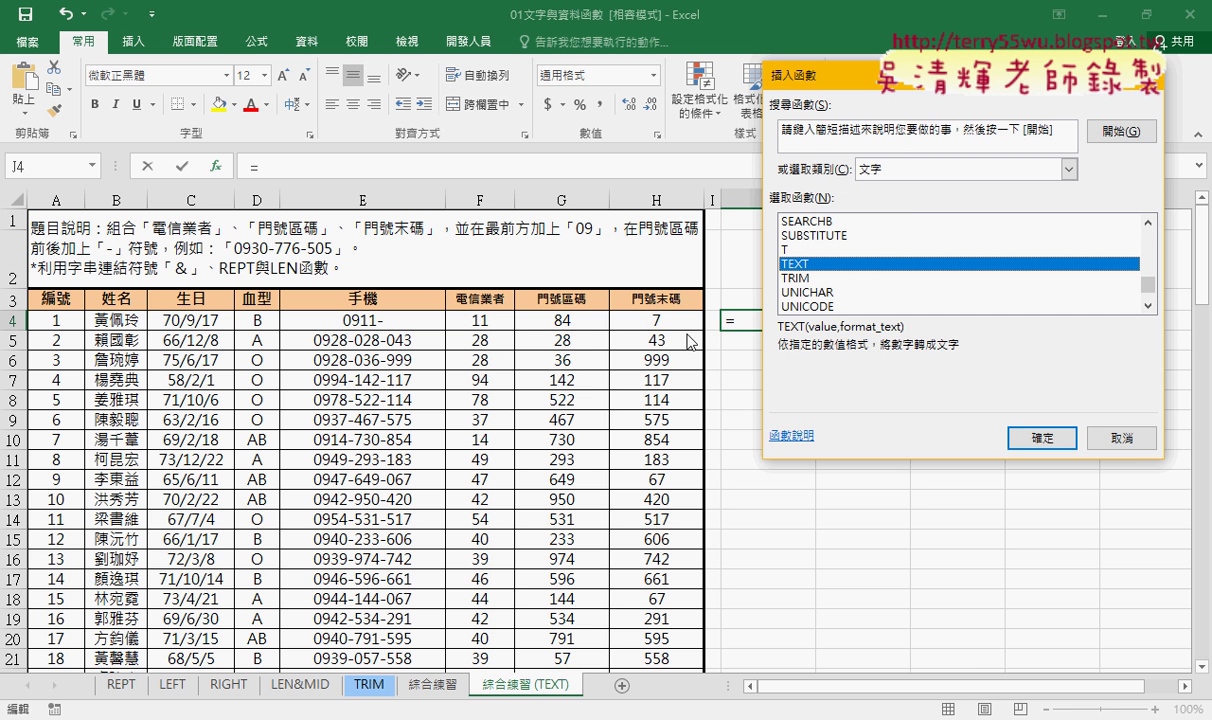
Step: Give G4:H4 the custom number format 000 so they display 084 and 007
key("Escape")
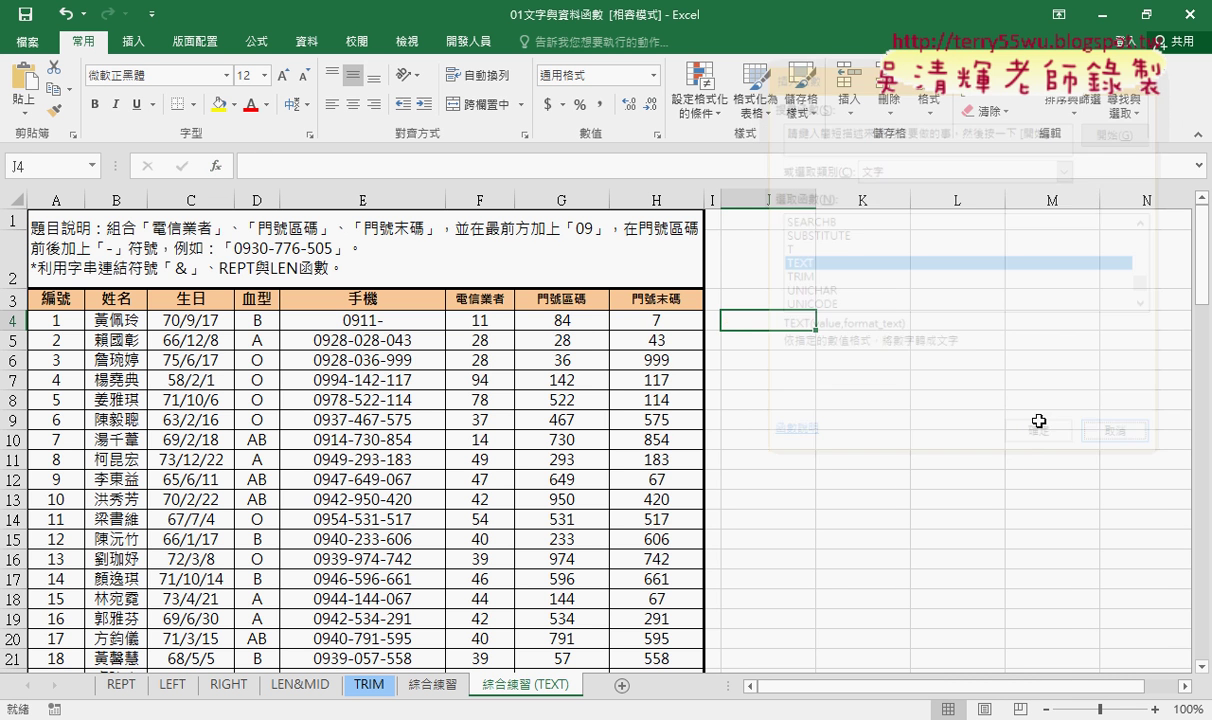
left_click_drag(562, 320, 655, 320)
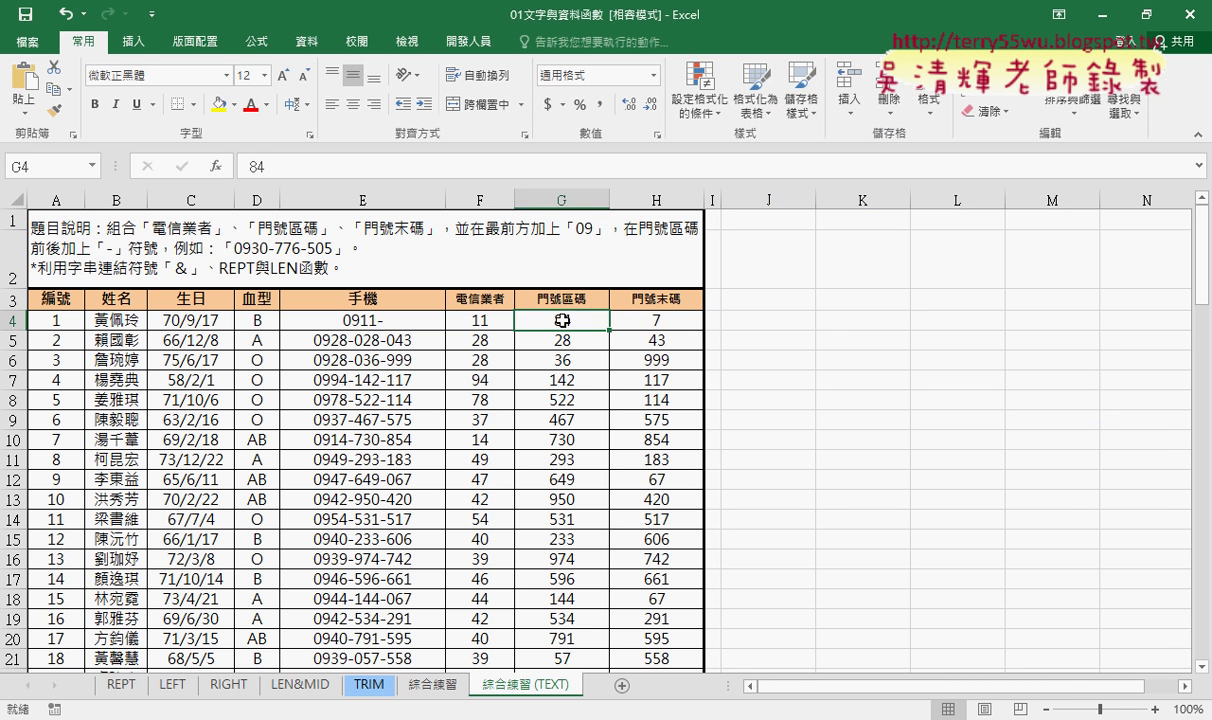
right_click(662, 325)
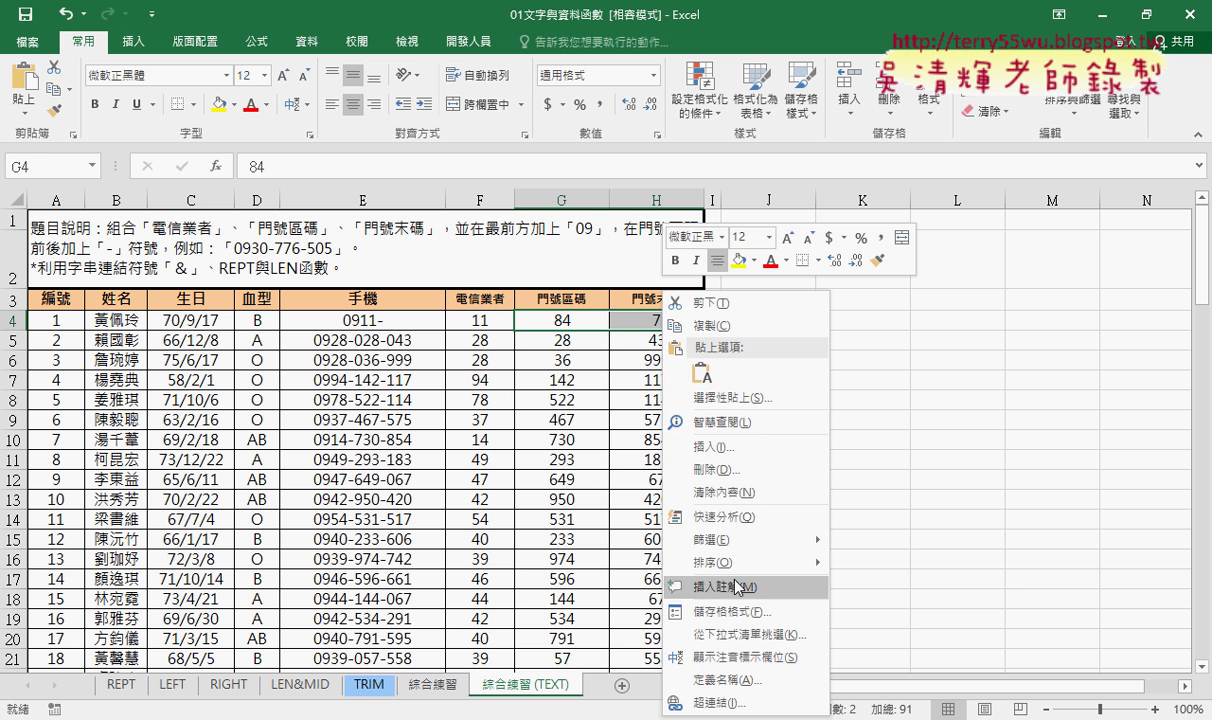
key("Escape")
key("ctrl+1")
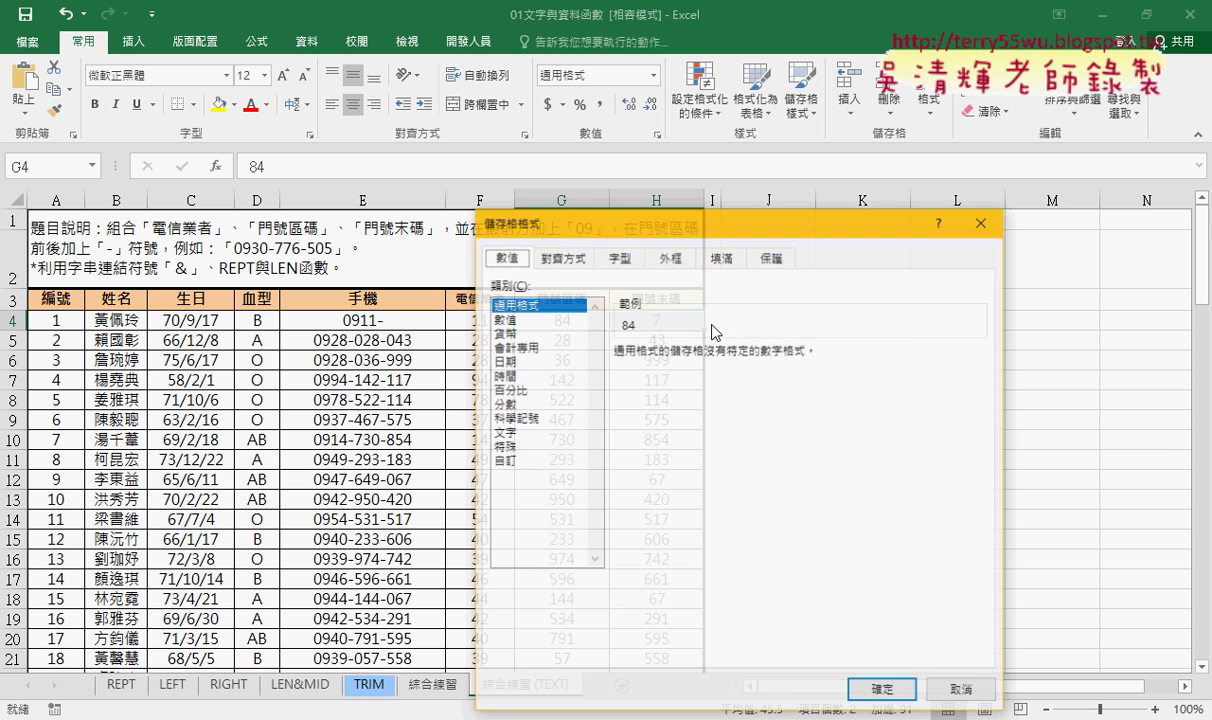
left_click_drag(684, 233, 851, 76)
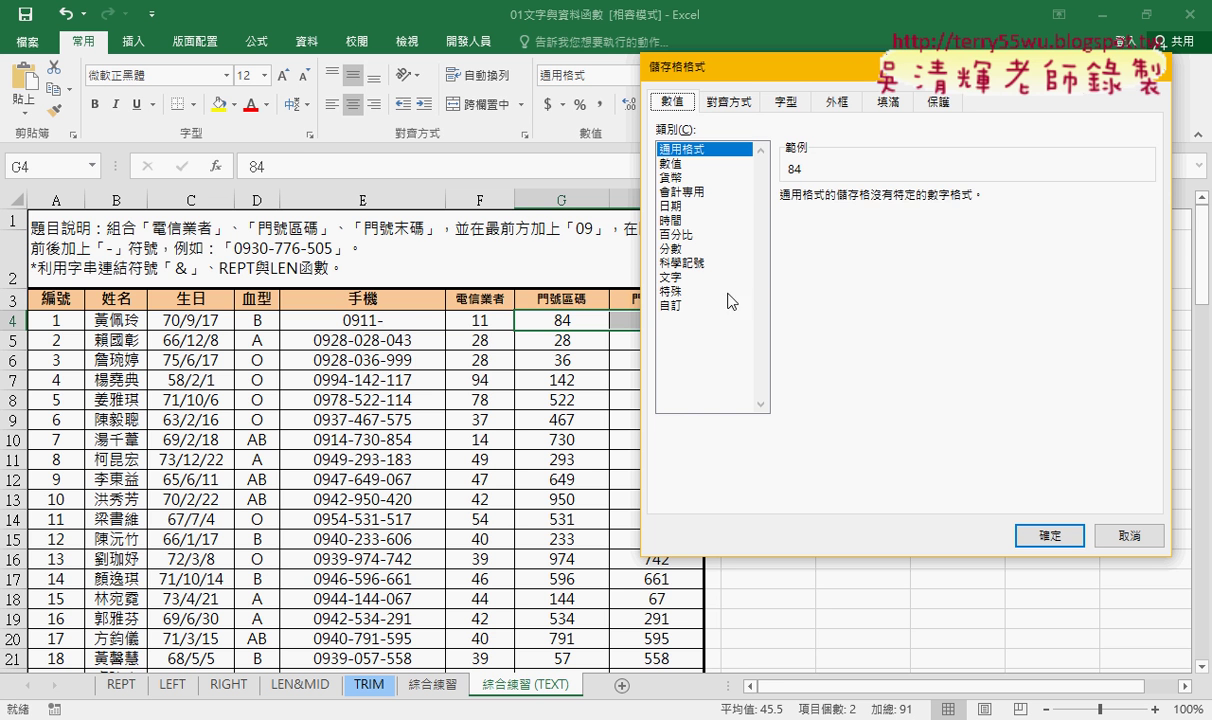
left_click(670, 305)
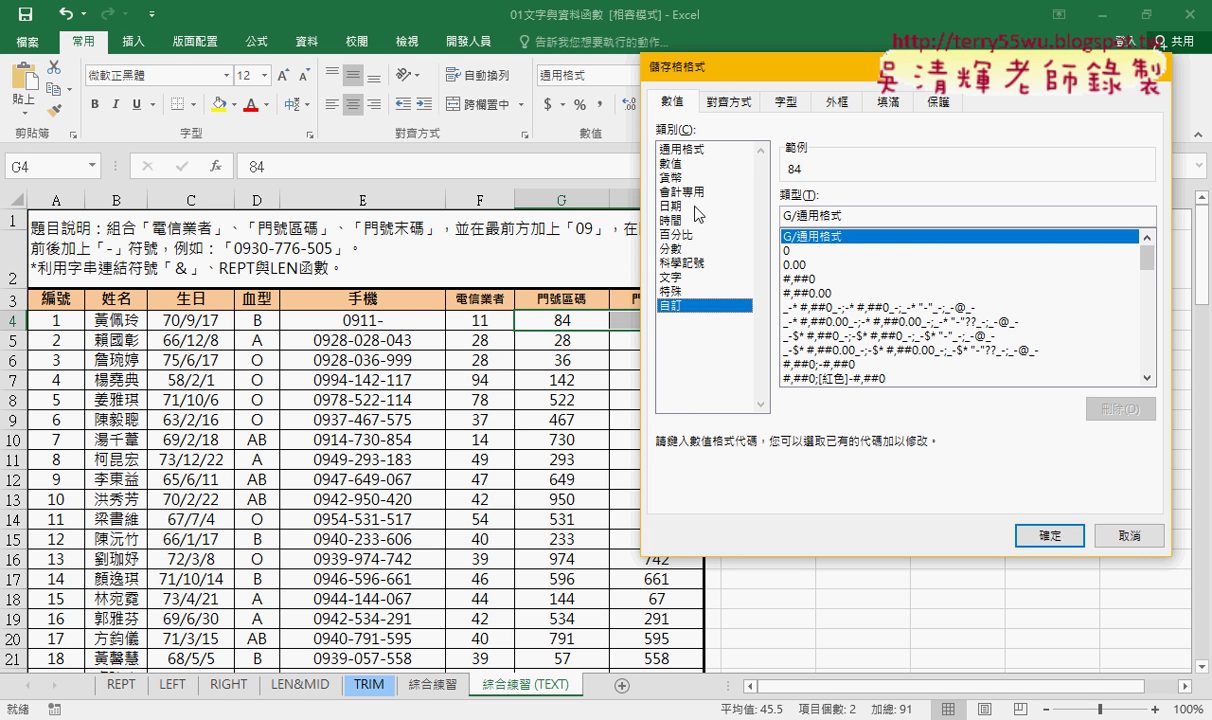
double_click(790, 212)
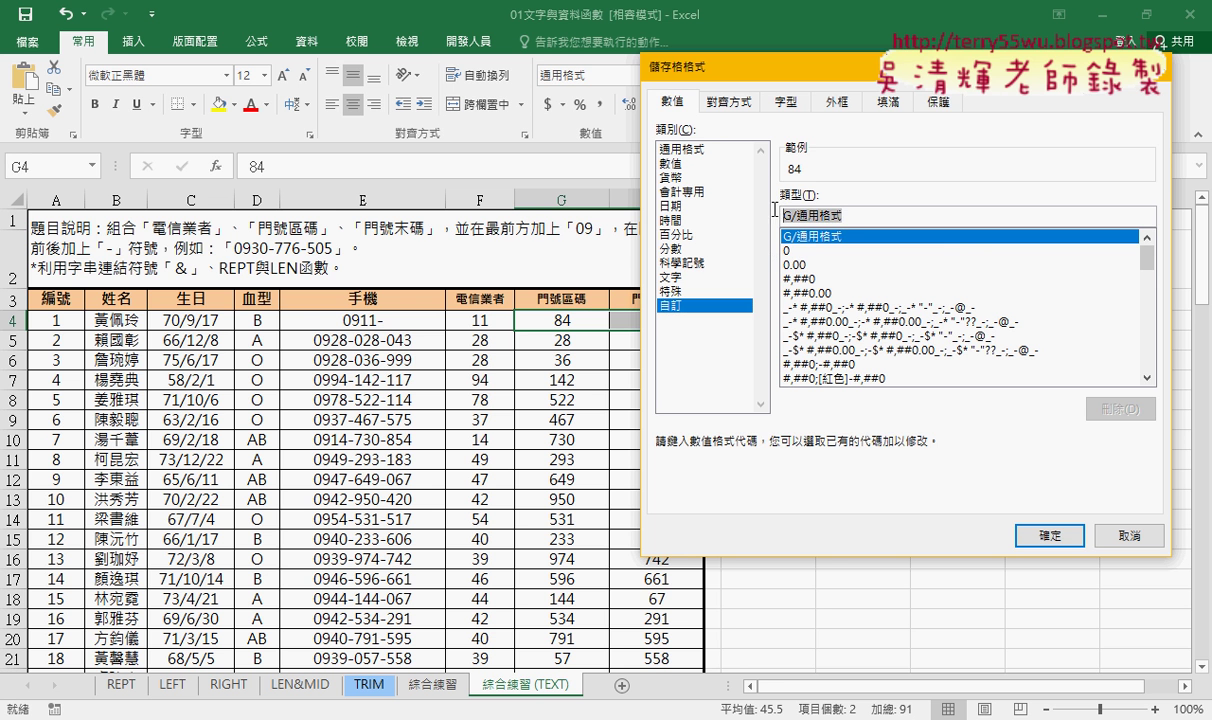
left_click(788, 251)
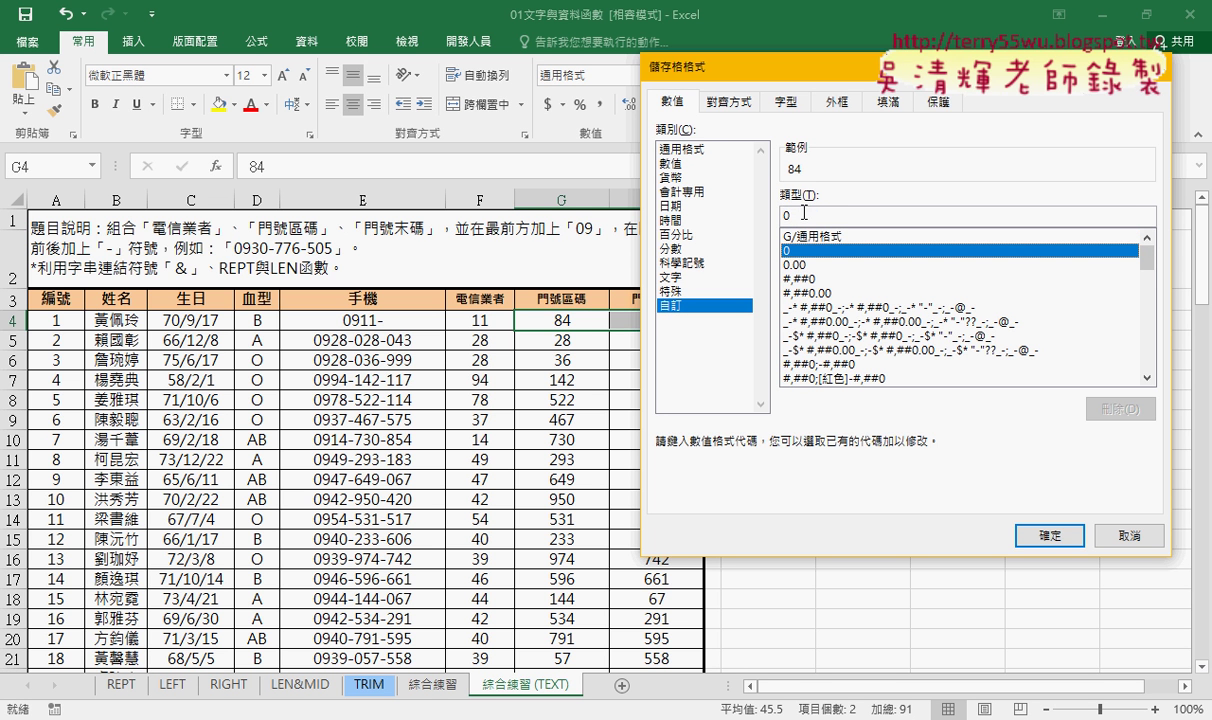
left_click(804, 212)
type("00")
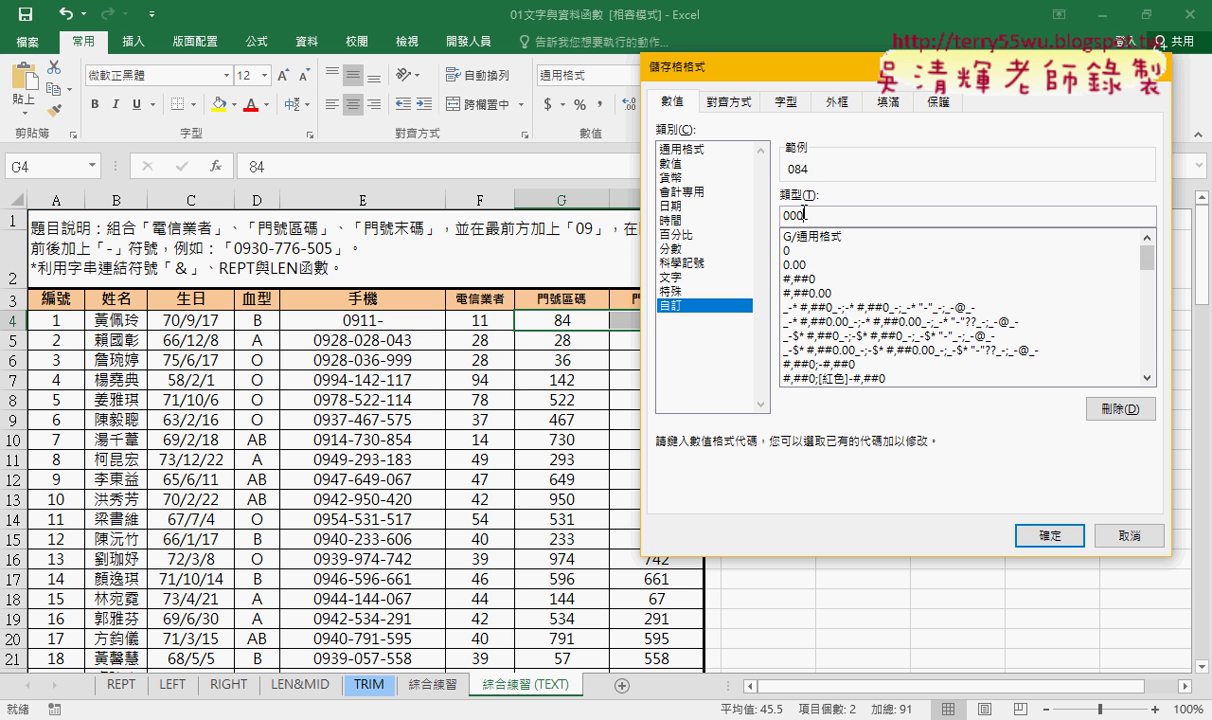
left_click(1031, 535)
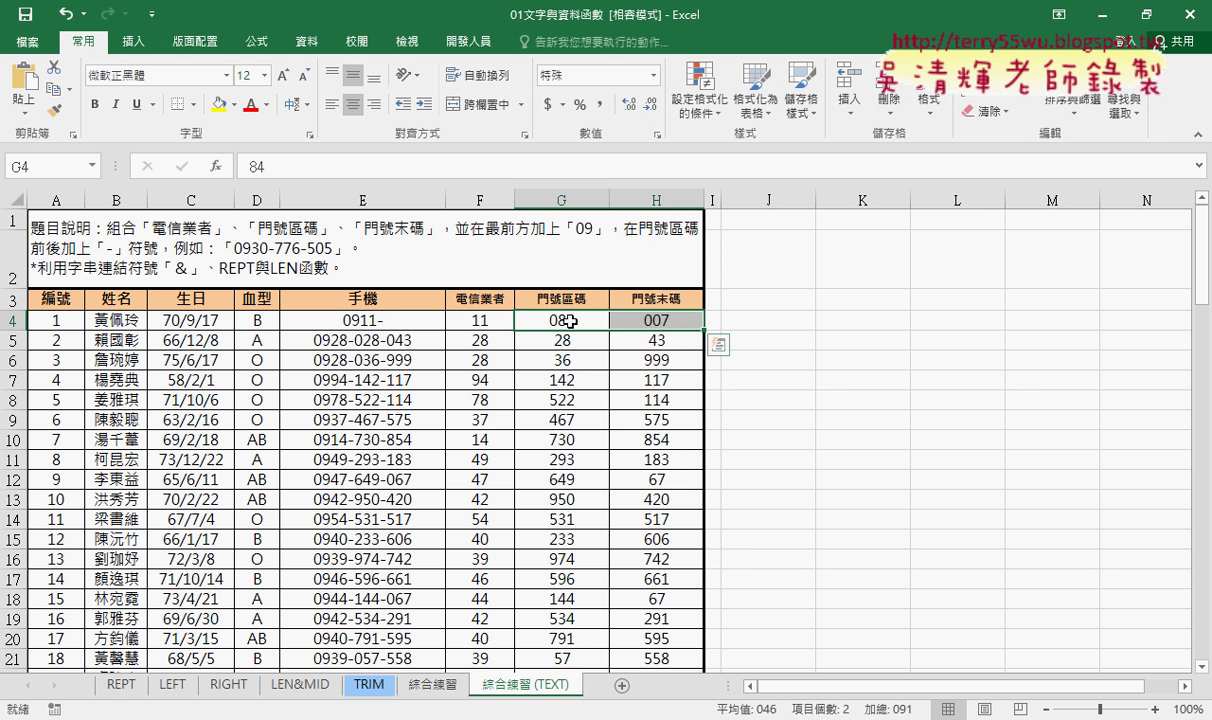
Step: Compare H4's padded 007 with its stored value 7, then undo the 000 format
left_click(652, 320)
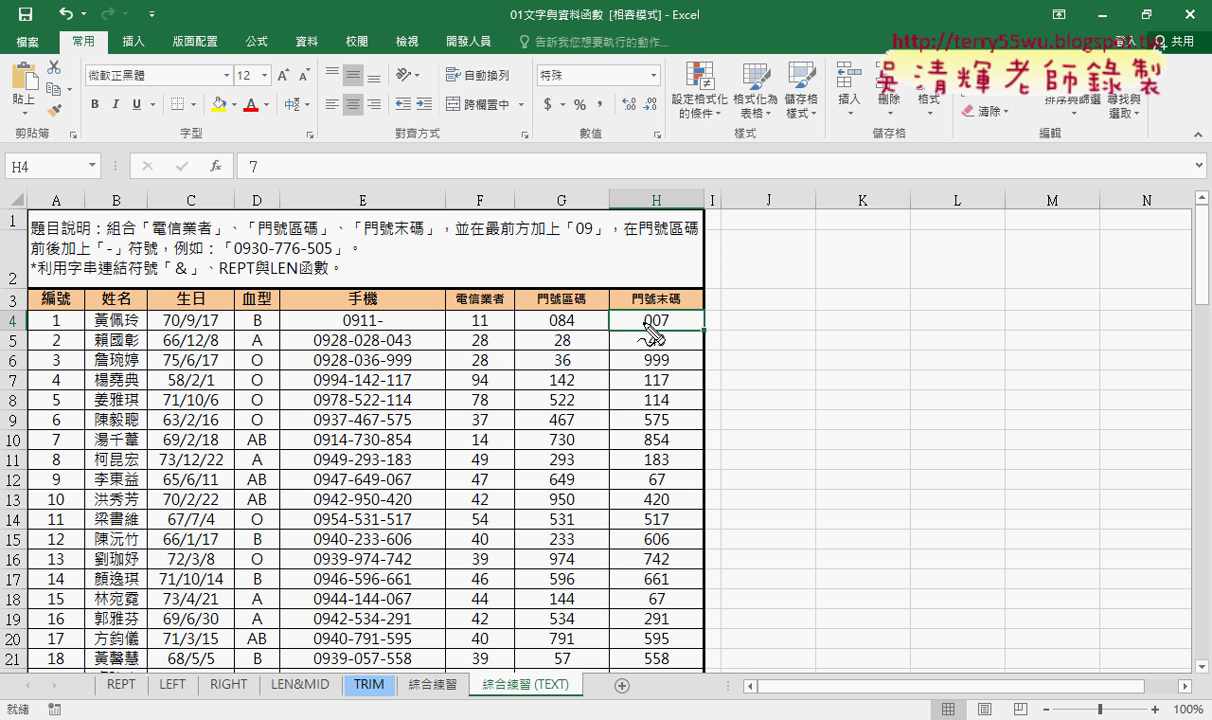
left_click_drag(662, 336, 684, 312)
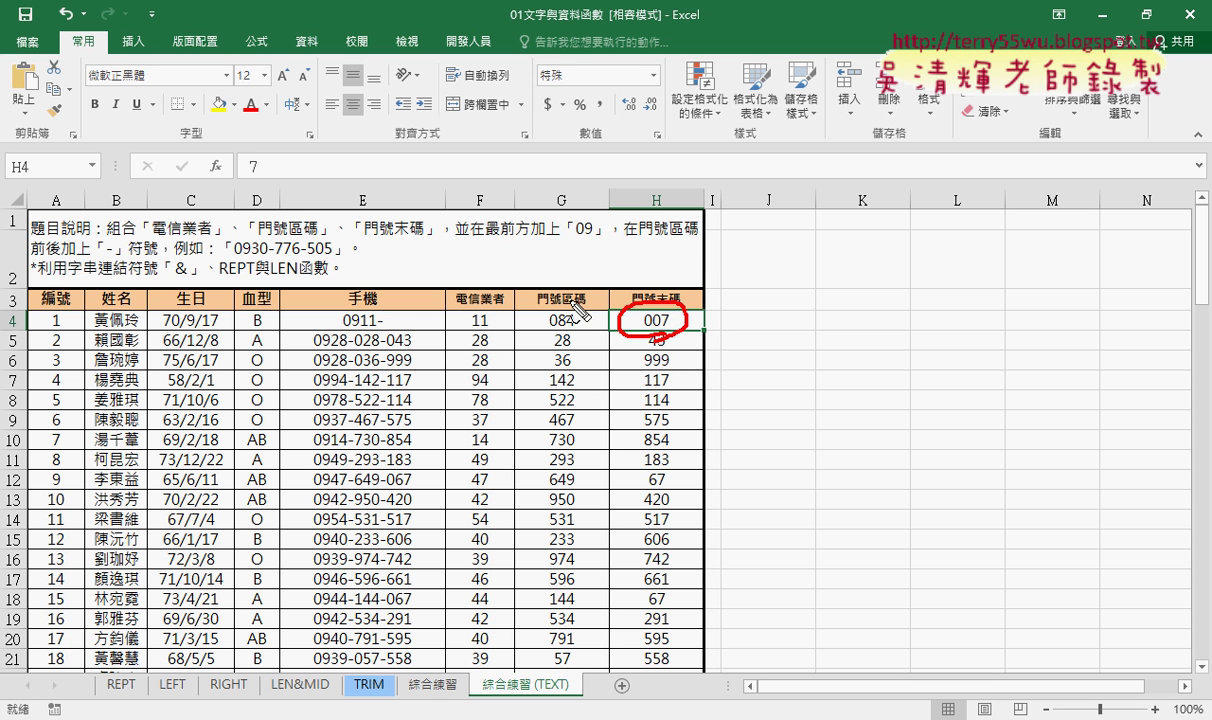
left_click_drag(262, 150, 256, 148)
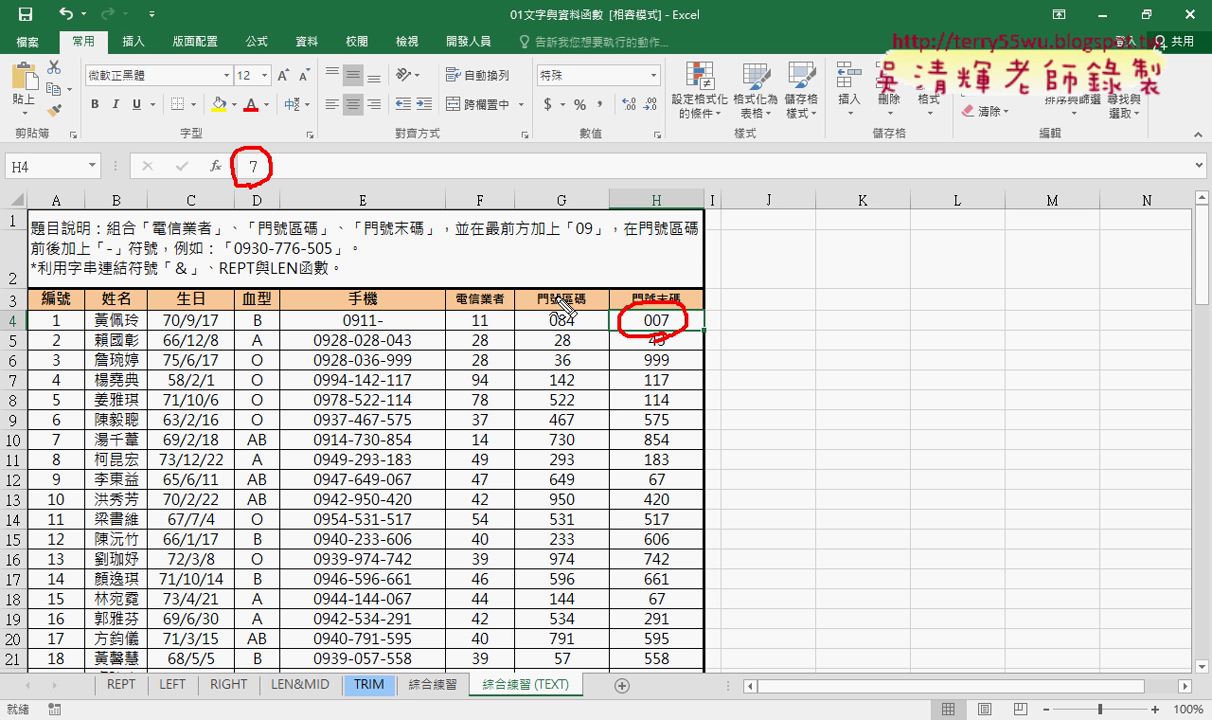
key("Escape")
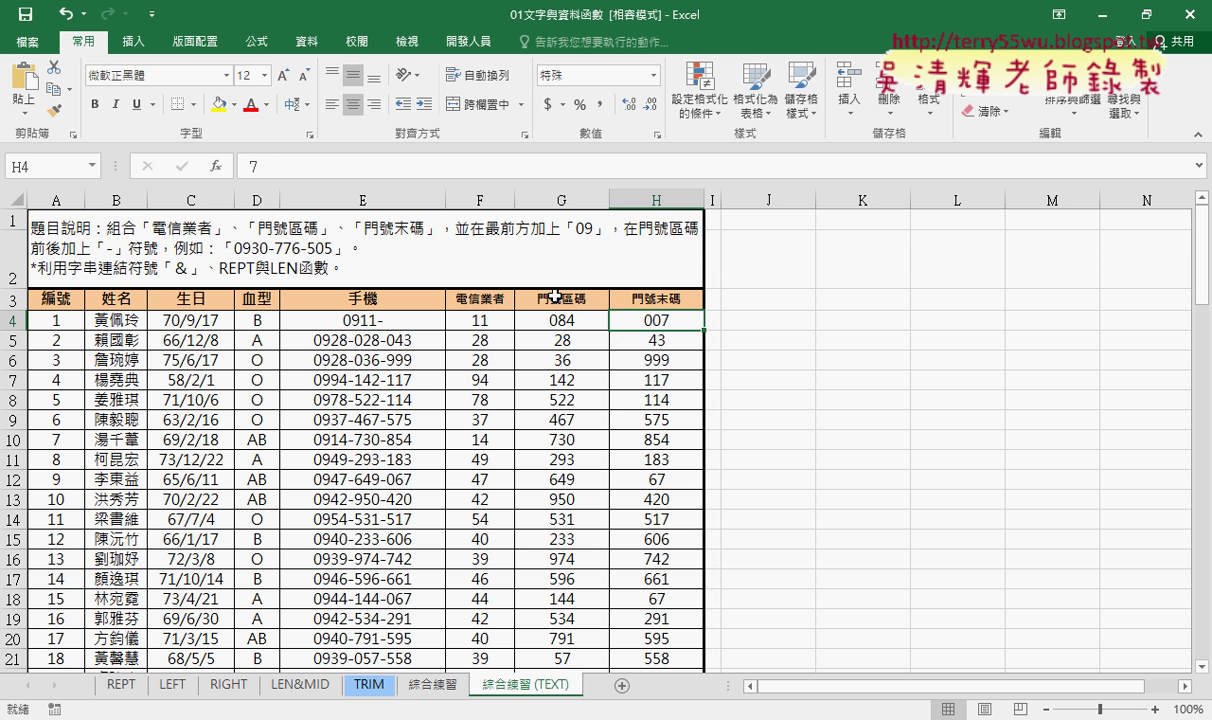
key("ctrl+z")
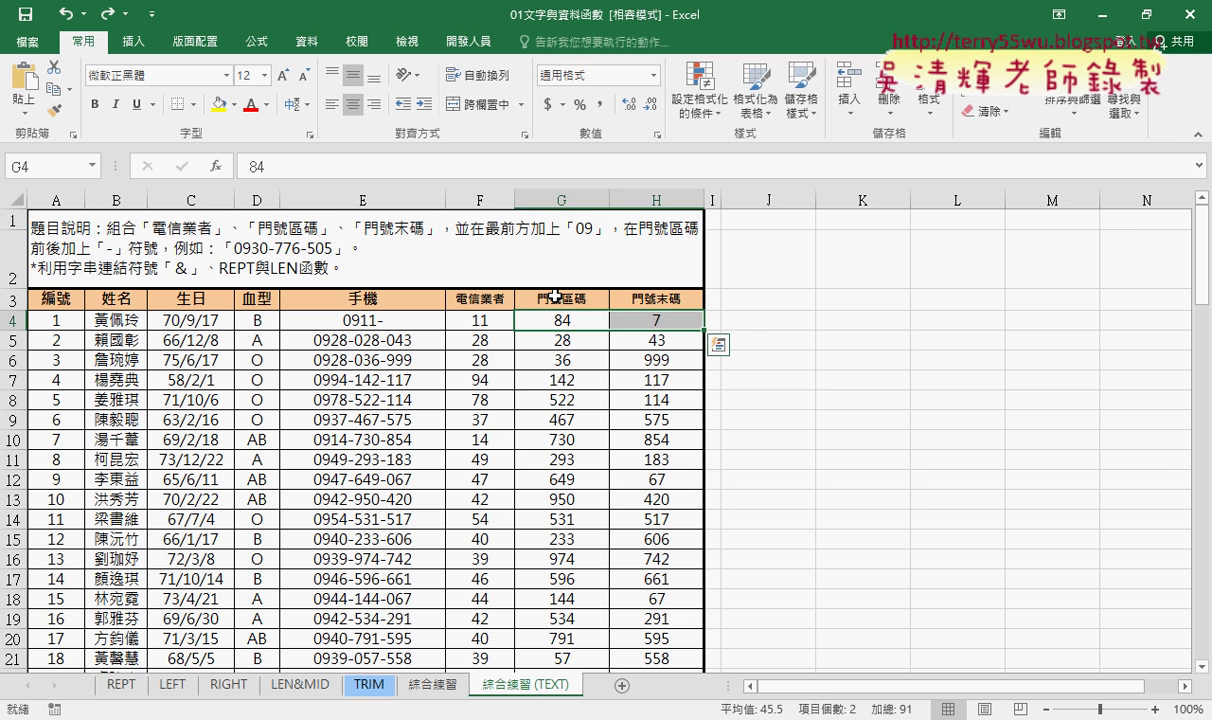
left_click(738, 318)
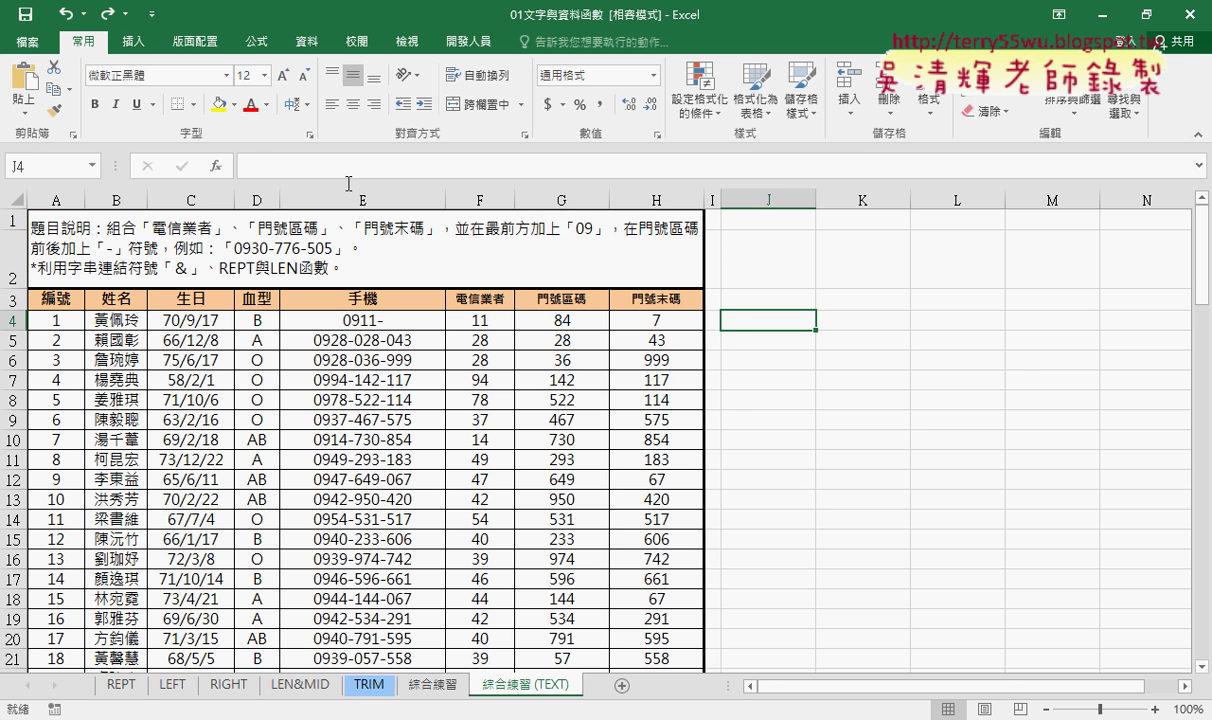
Step: Set up a TEXT function in J4 with Value G4 and Format_text "000", previewing 084
left_click(217, 167)
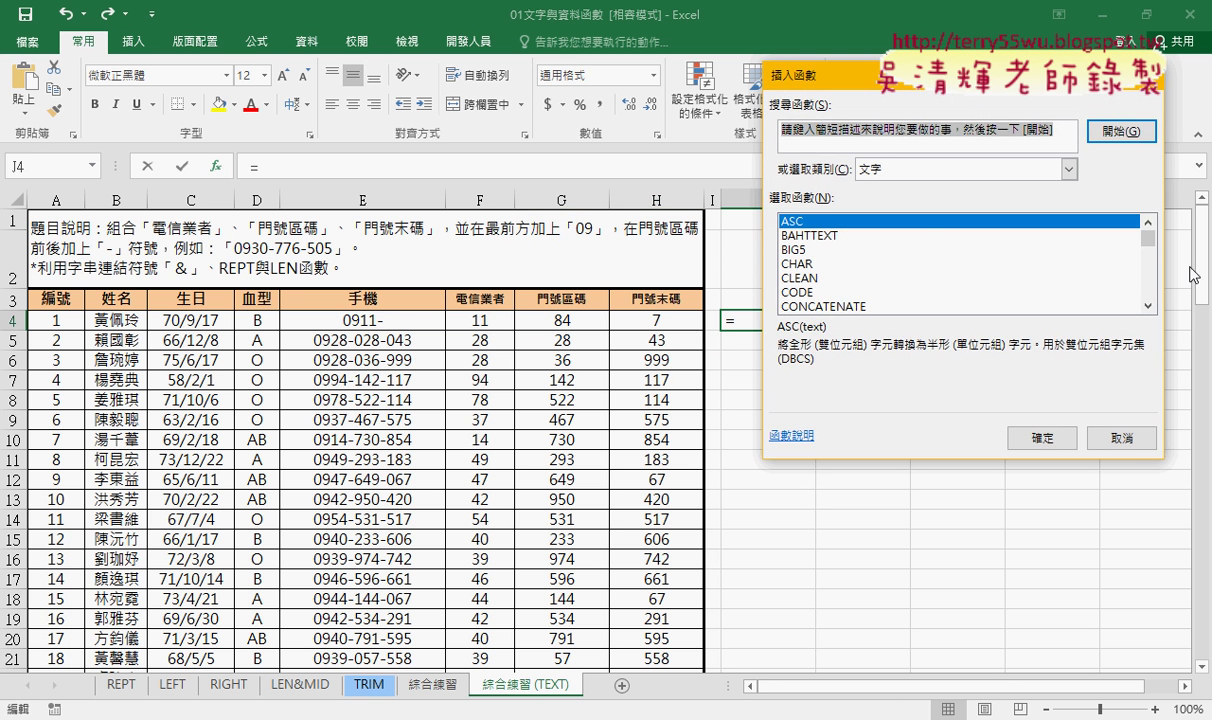
left_click_drag(1156, 246, 1148, 292)
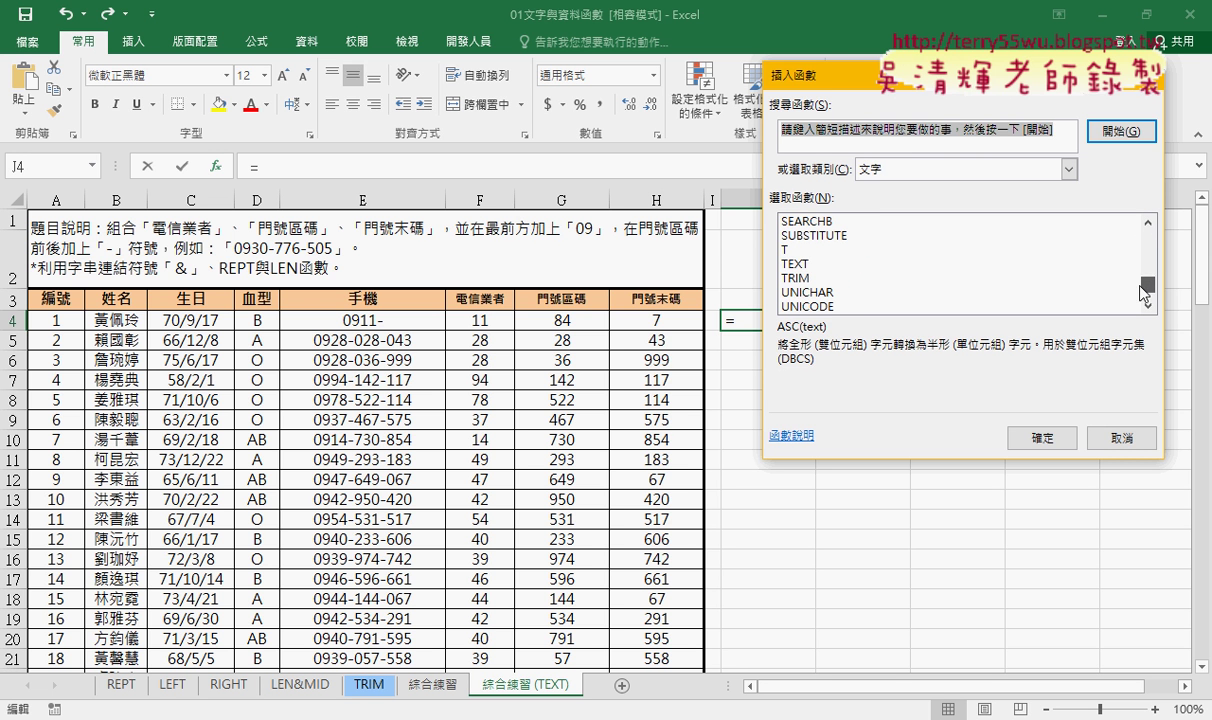
left_click(818, 265)
double_click(818, 265)
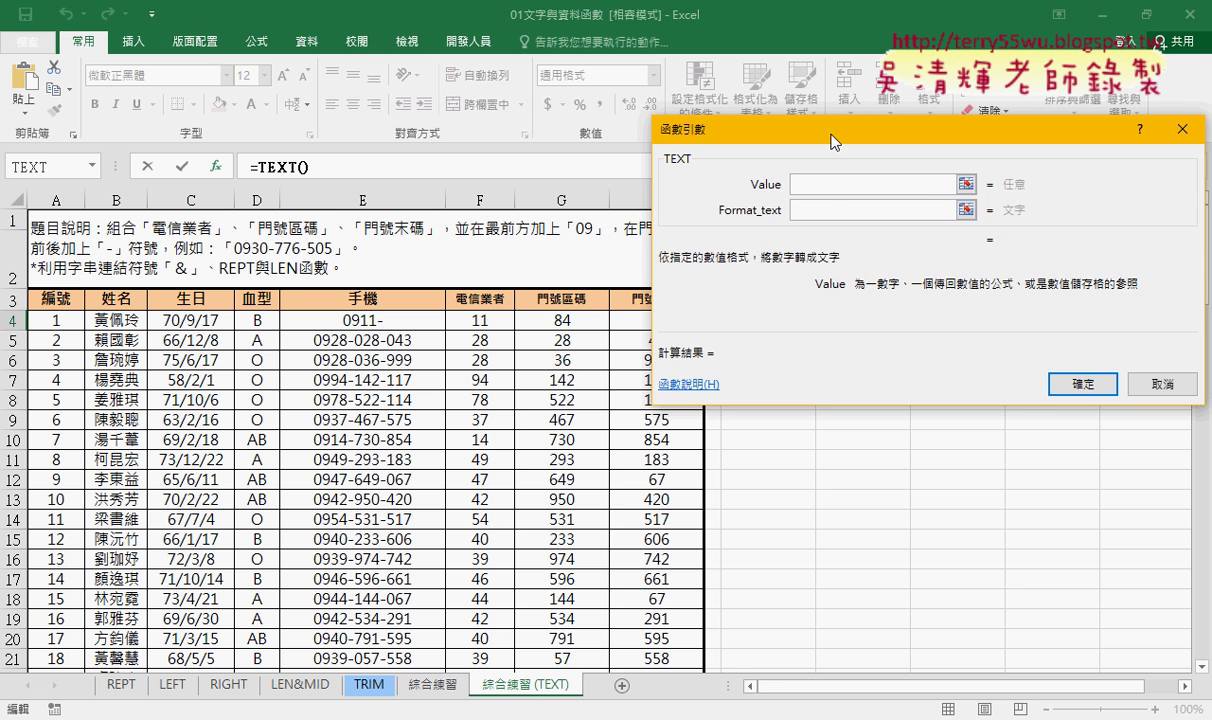
mouse_move(832, 92)
left_mouse_down()
mouse_move(840, 140)
mouse_move(899, 149)
left_mouse_up()
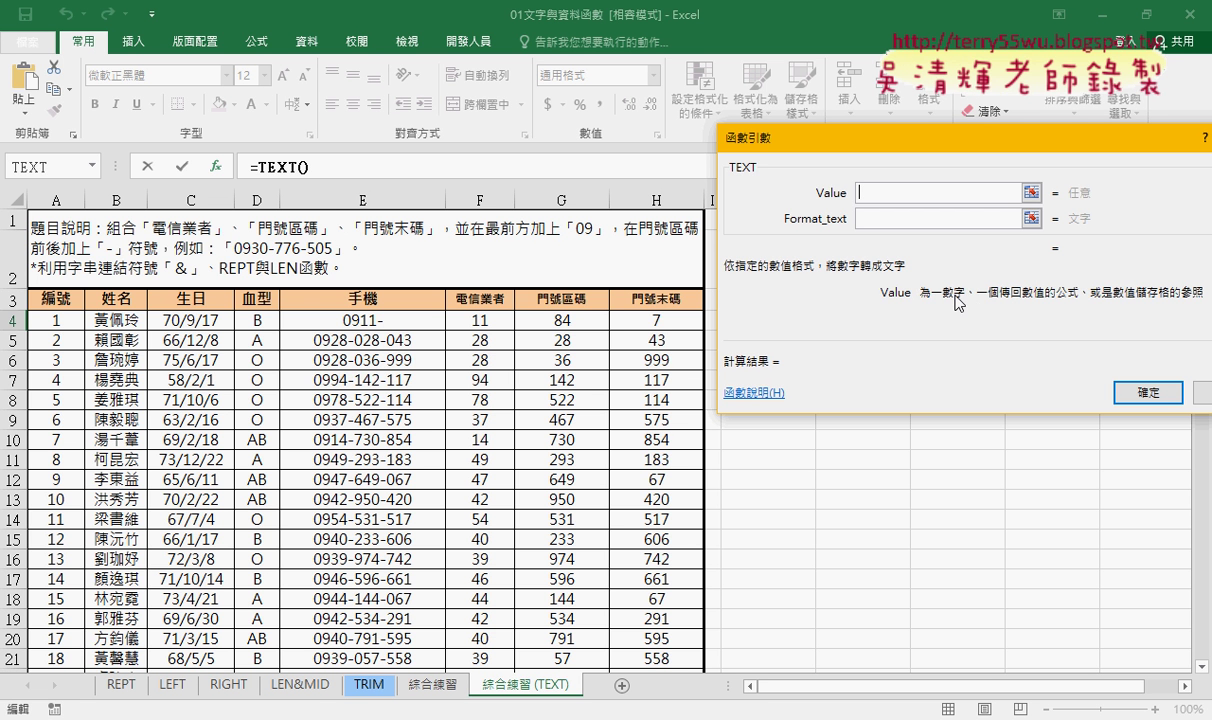
left_click(568, 323)
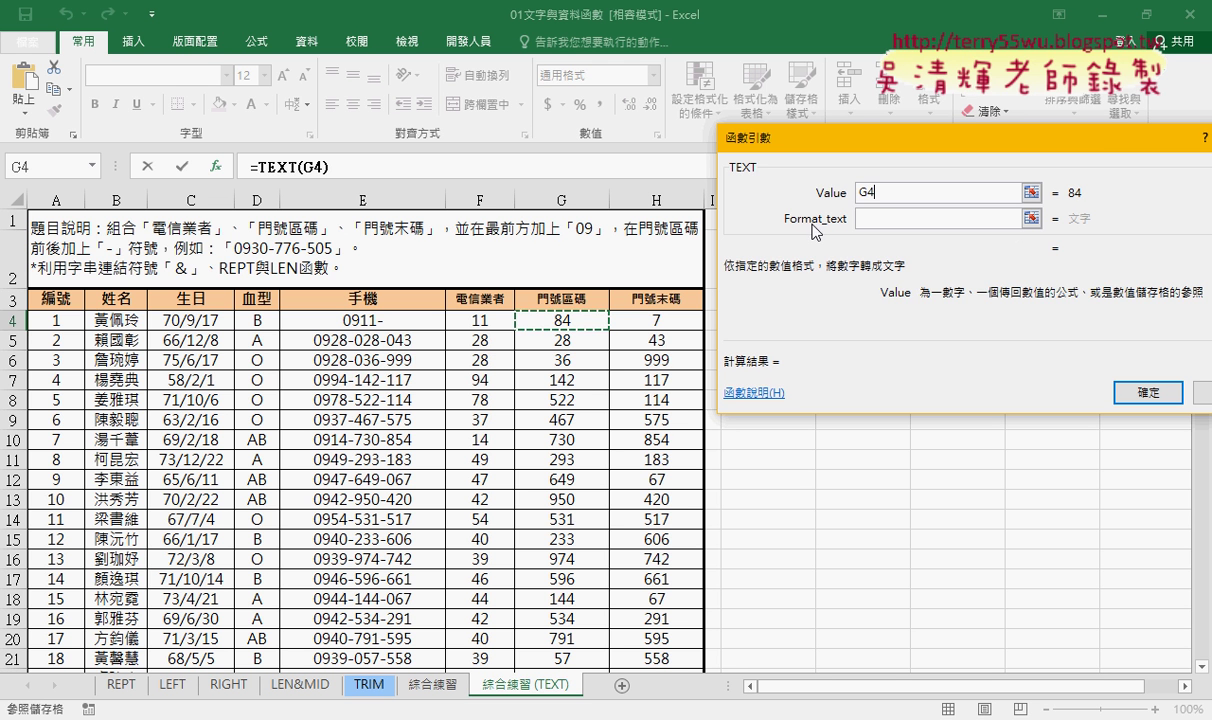
left_click(913, 220)
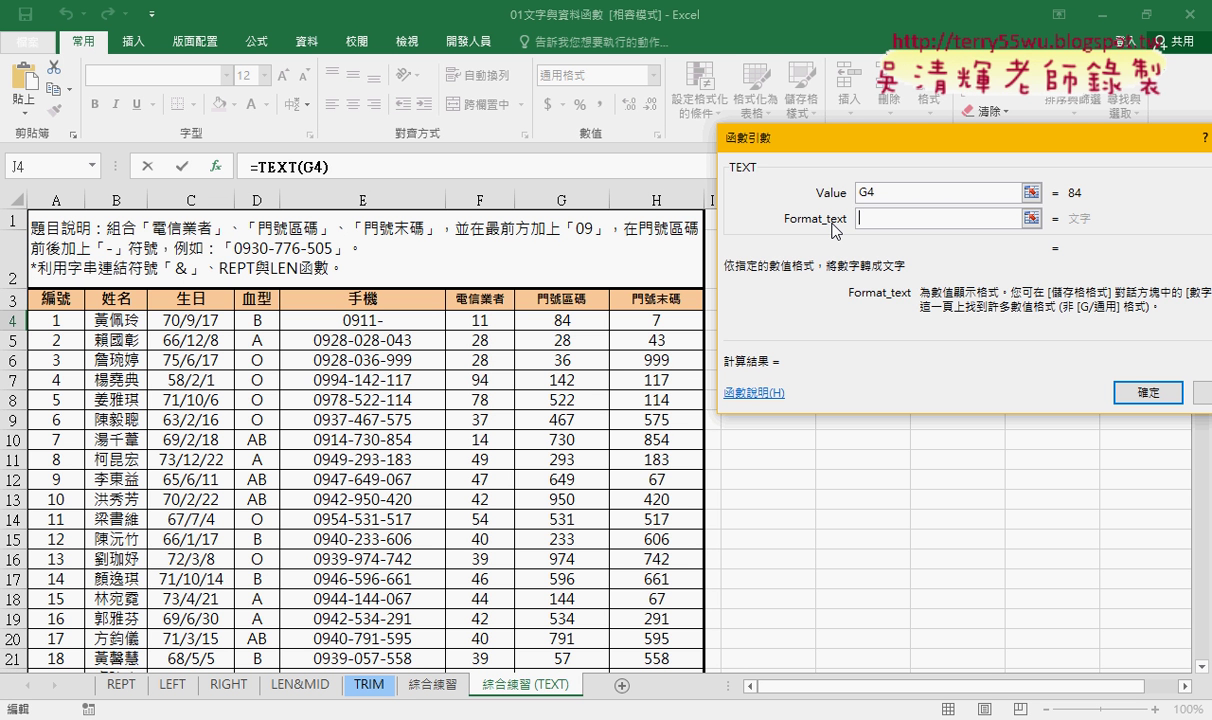
type("000")
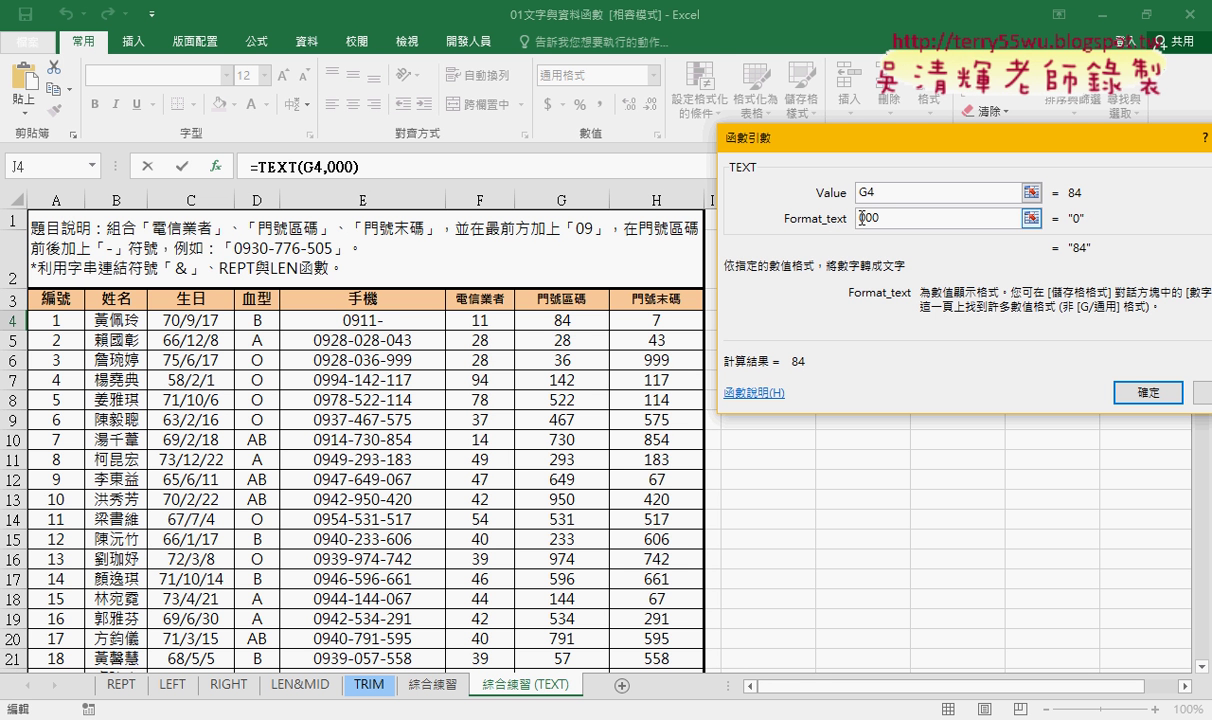
left_click(896, 195)
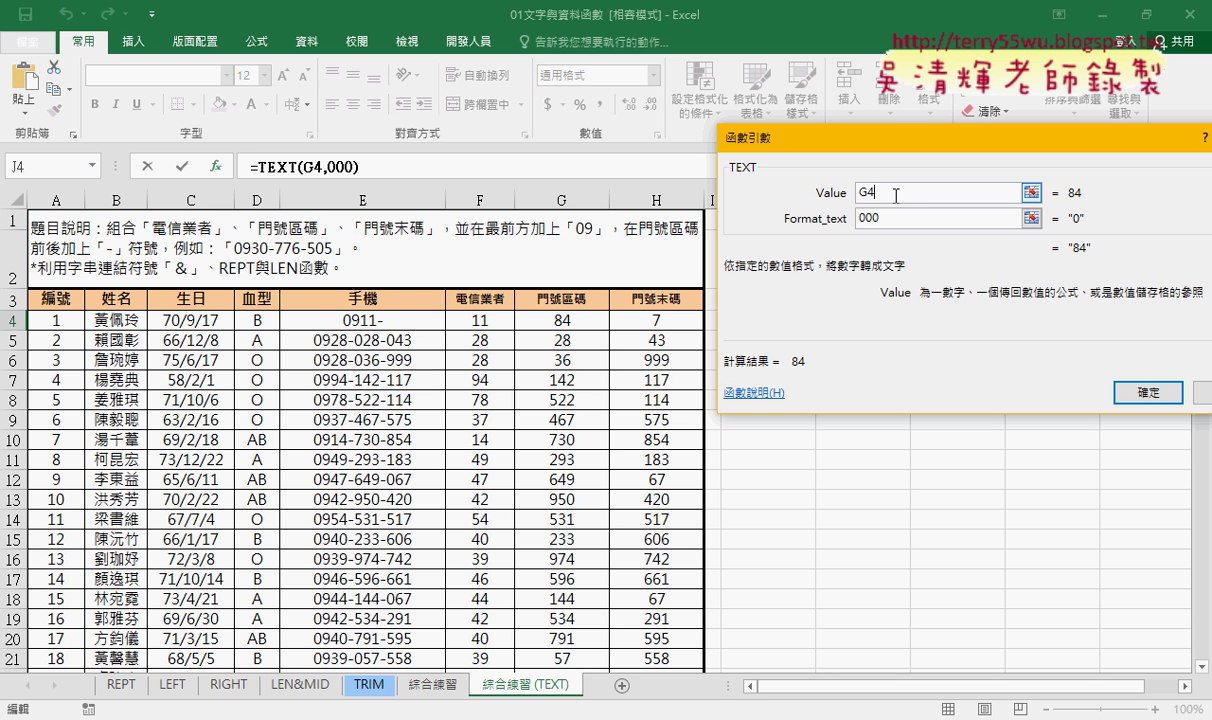
left_click(880, 219)
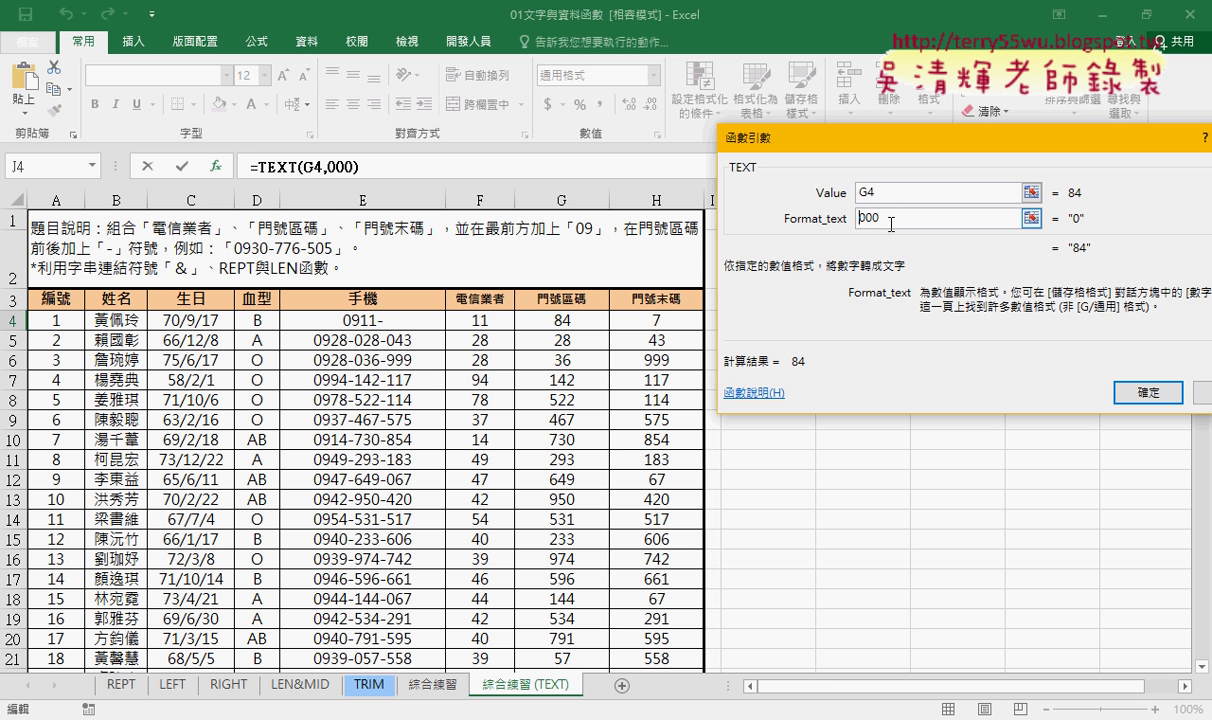
type("\"000")
type("\"")
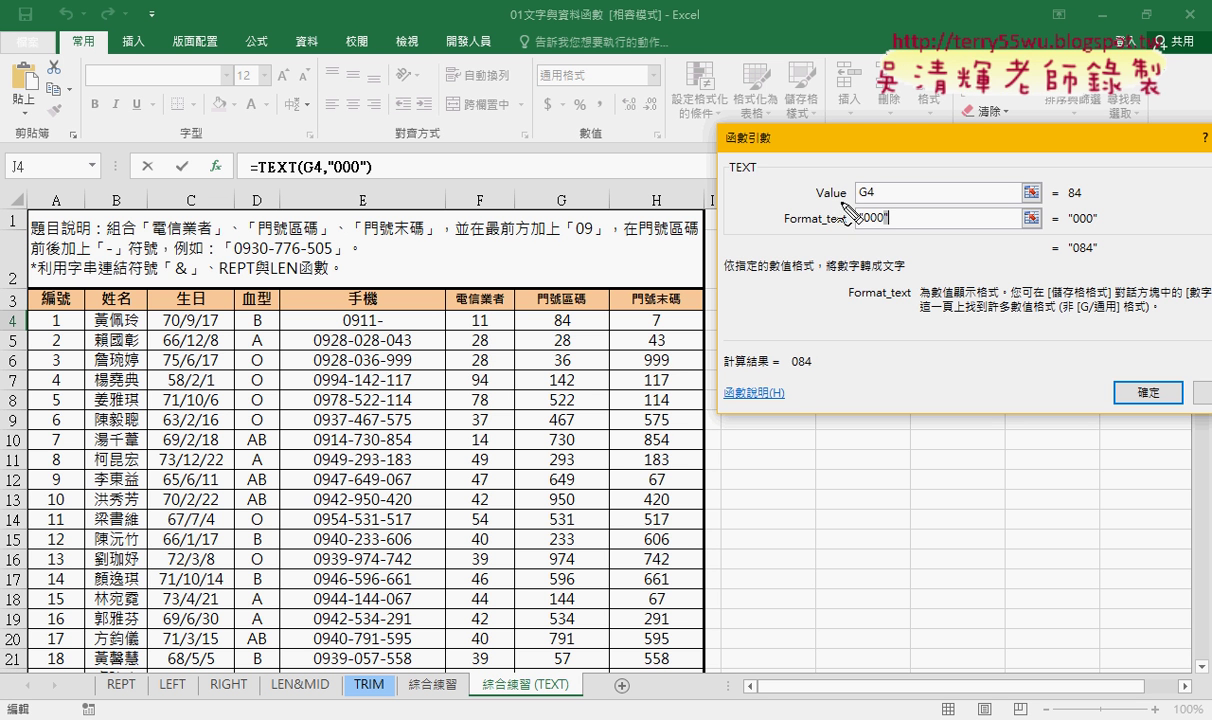
Step: Review the G4 and "000" arguments and confirm =TEXT(G4,"000") in J4
mouse_move(817, 203)
left_mouse_down()
mouse_move(846, 202)
mouse_move(785, 232)
left_mouse_up()
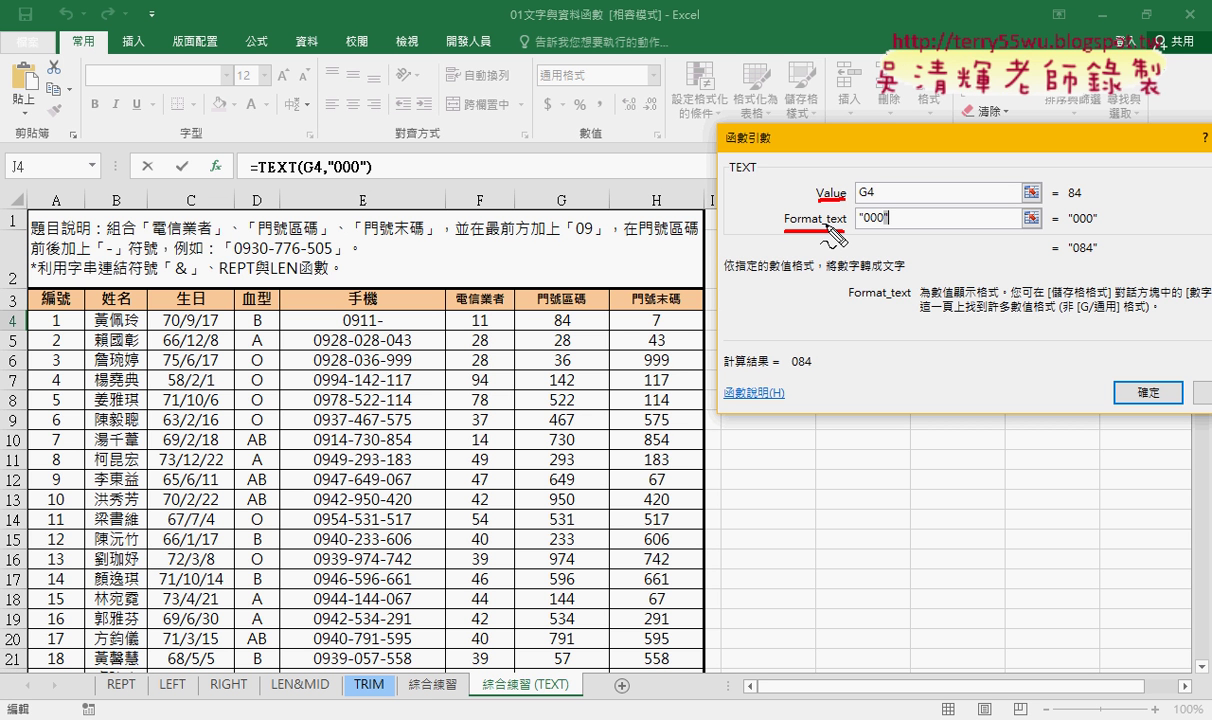
key("Escape")
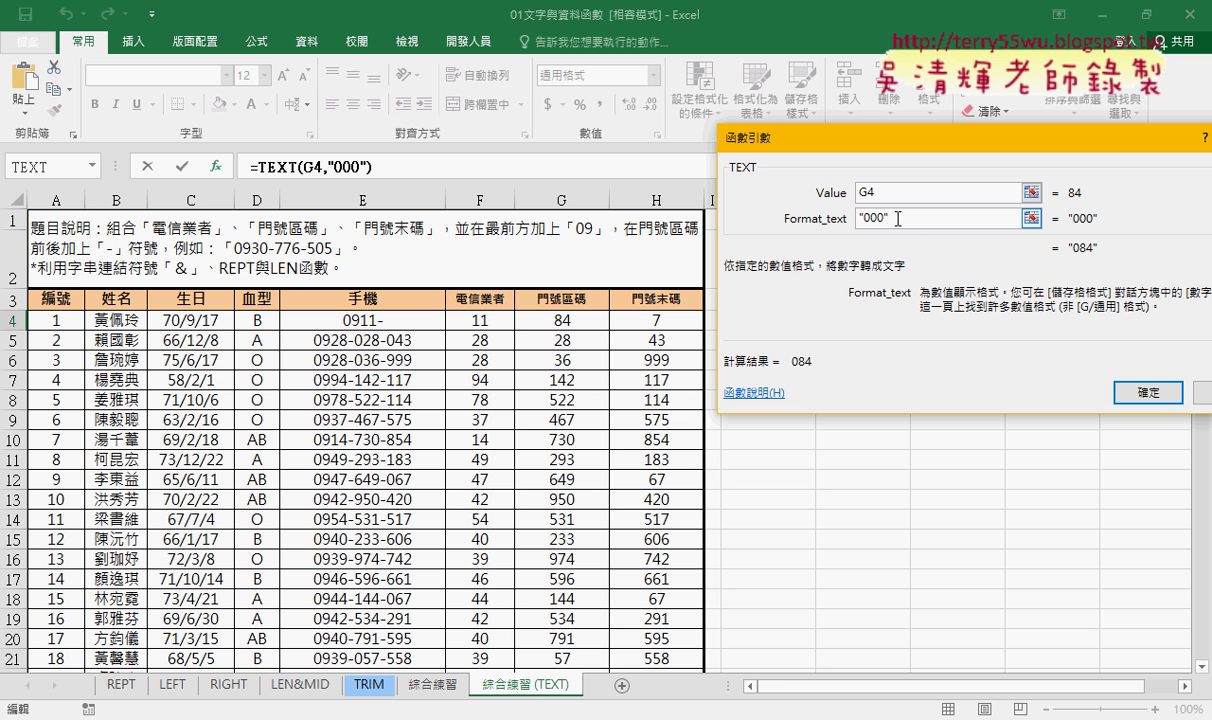
left_click_drag(890, 218, 806, 212)
left_click(1148, 393)
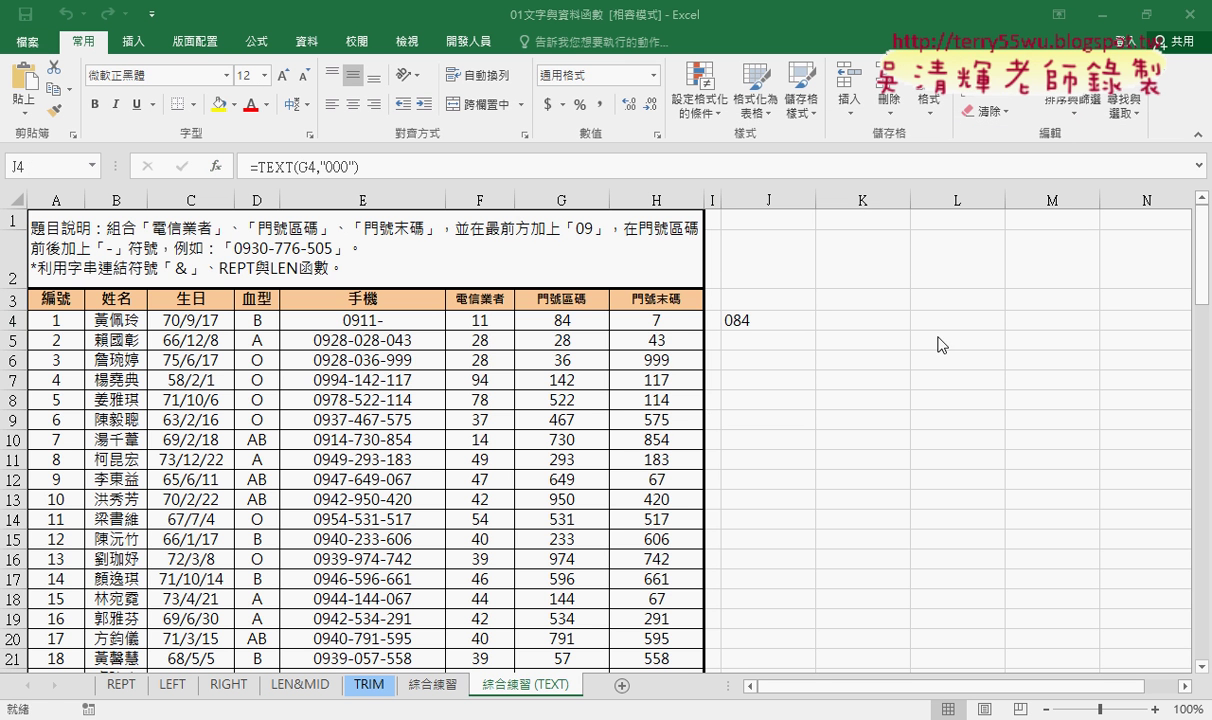
Step: Copy J4's TEXT formula across to K4, where it now references H4
left_click_drag(816, 329, 898, 329)
left_click(749, 321)
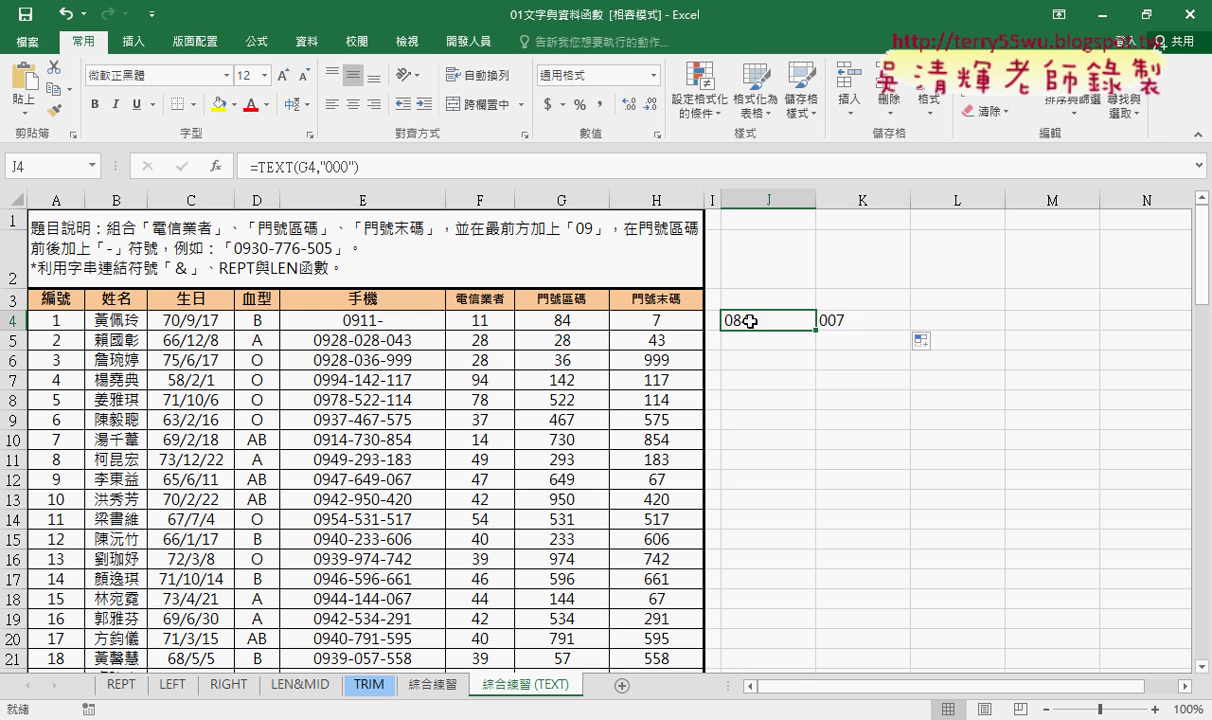
left_click(873, 326)
Step: Fill J4:K4 down to row 103, padding every area code and last digits to three digits
left_click_drag(785, 321, 839, 321)
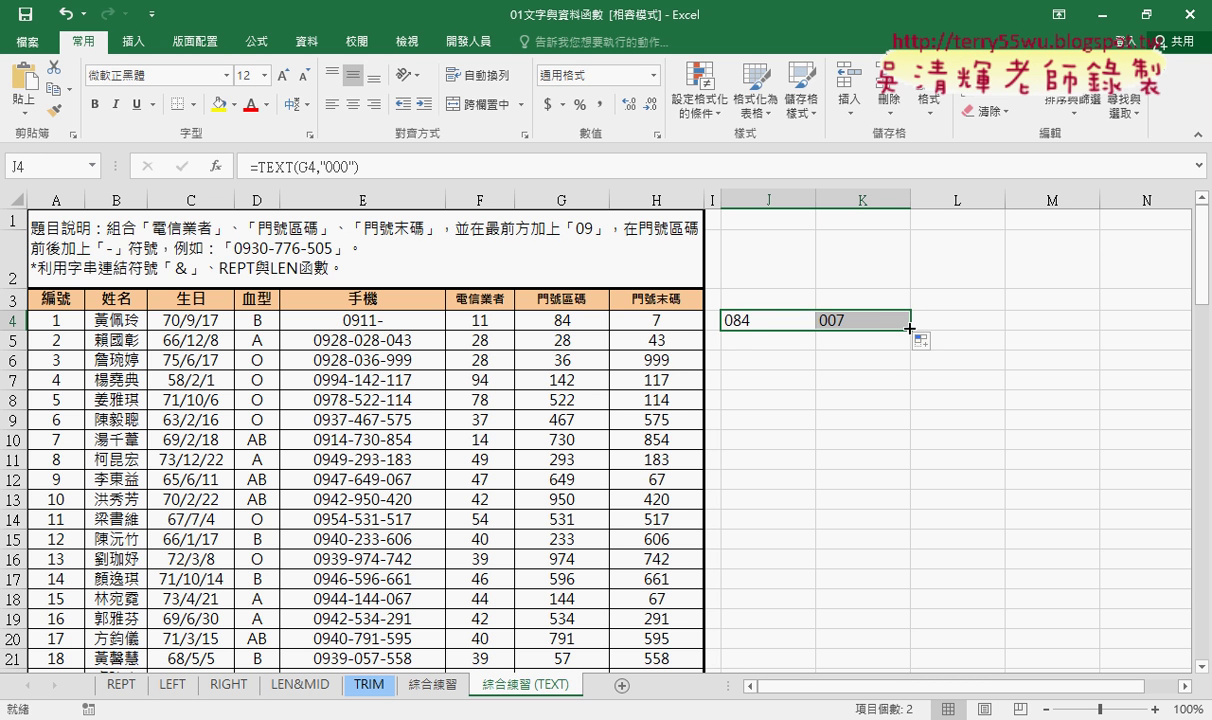
mouse_move(909, 328)
left_mouse_down()
mouse_move(905, 668)
mouse_move(947, 533)
mouse_move(934, 530)
left_mouse_up()
scroll(940, 530, "up", 3)
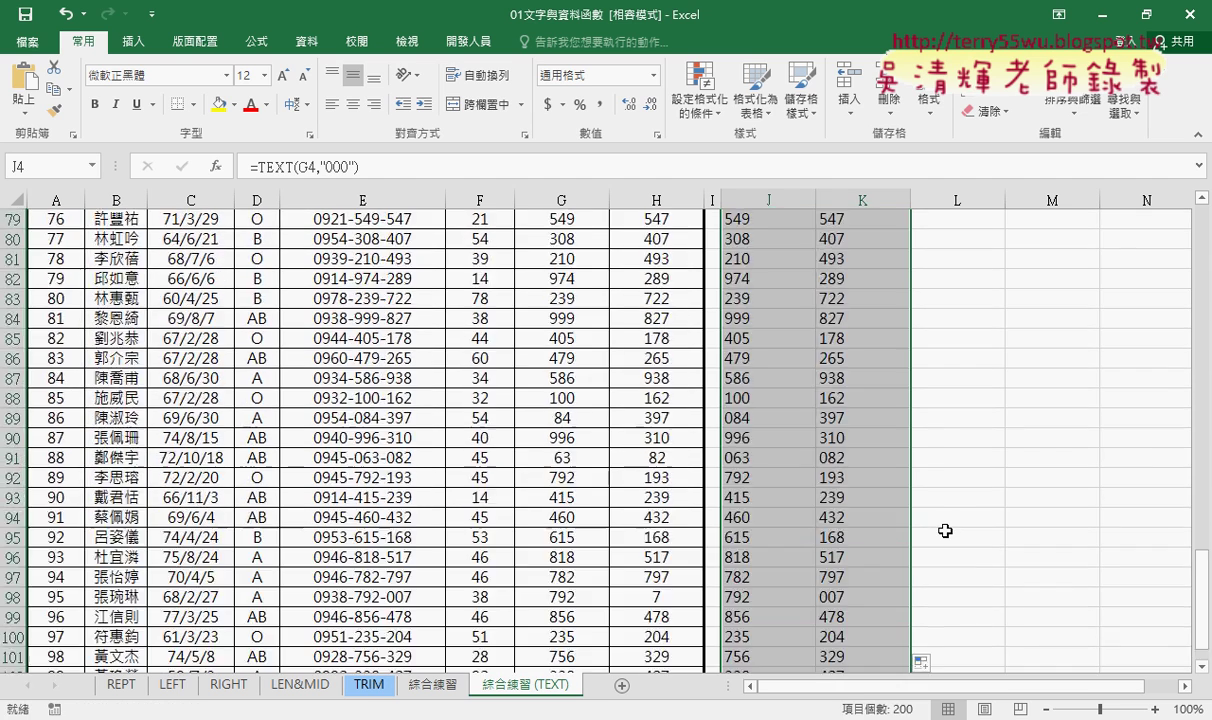
scroll(940, 530, "up", 7)
scroll(945, 531, "up", 3)
scroll(945, 531, "up", 7)
scroll(945, 532, "up", 5)
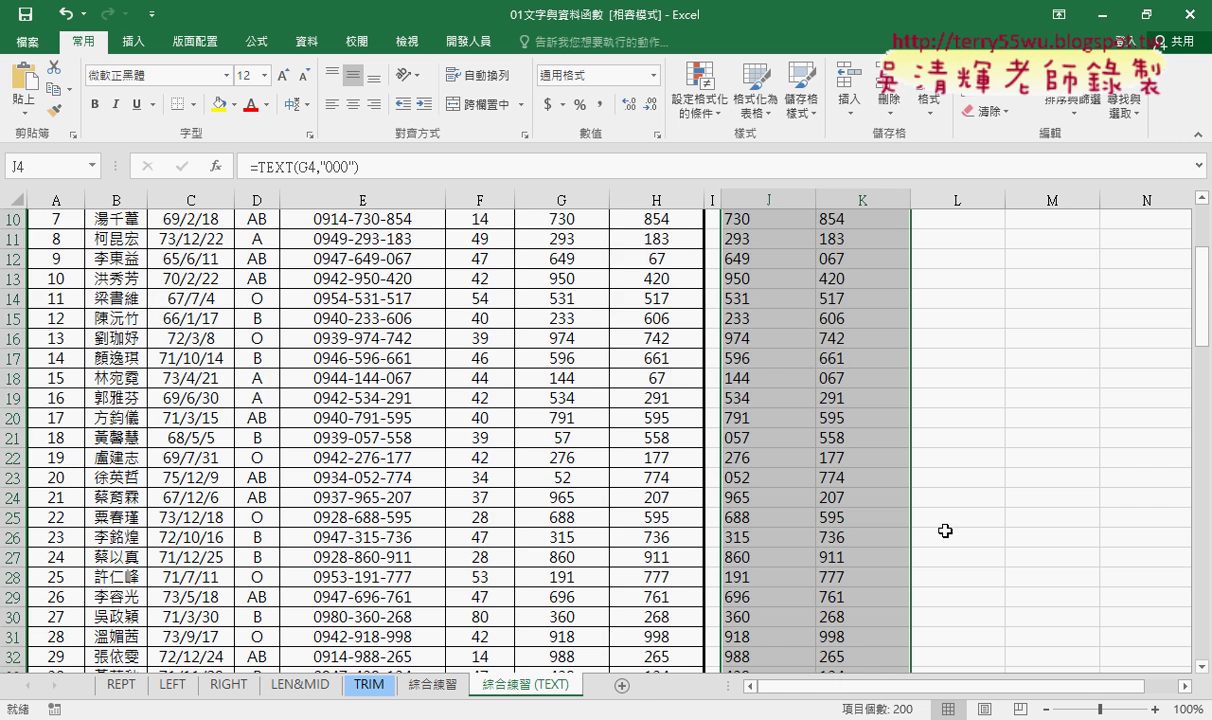
scroll(945, 532, "up", 3)
left_click(778, 326)
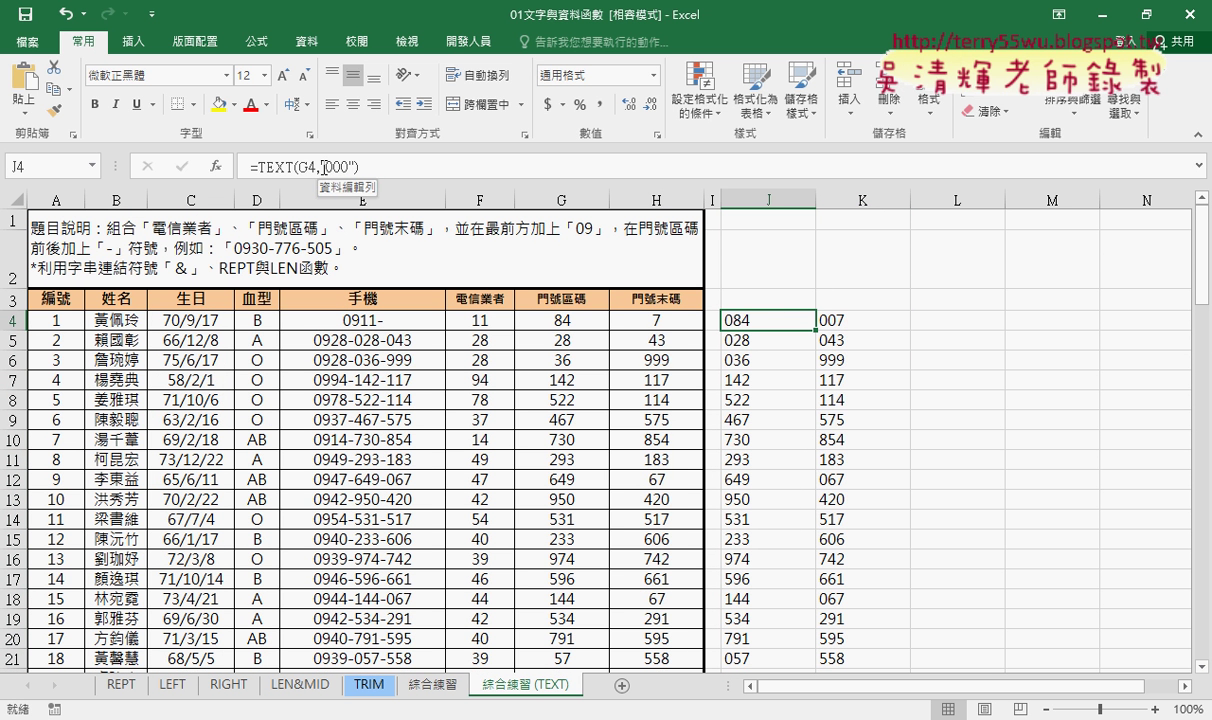
Step: Append &TEXT(G4,"000") to E4's phone formula so it displays 0911-084
left_click(352, 314)
left_click(360, 167)
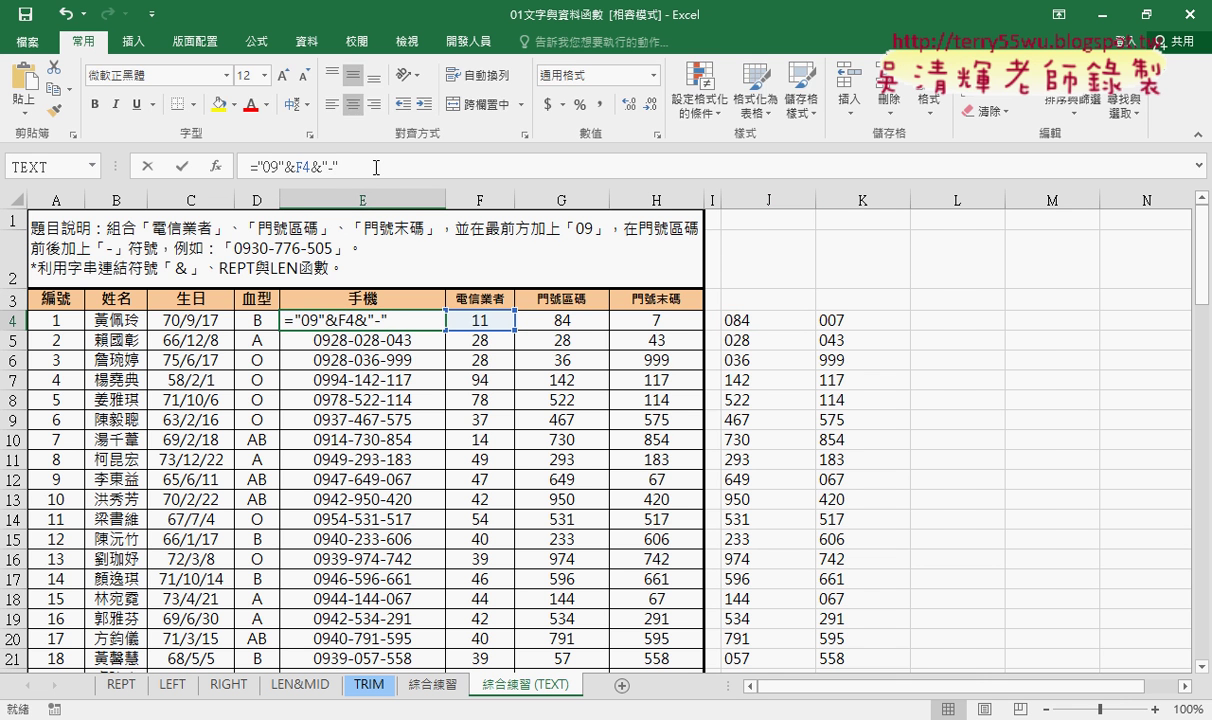
type("&")
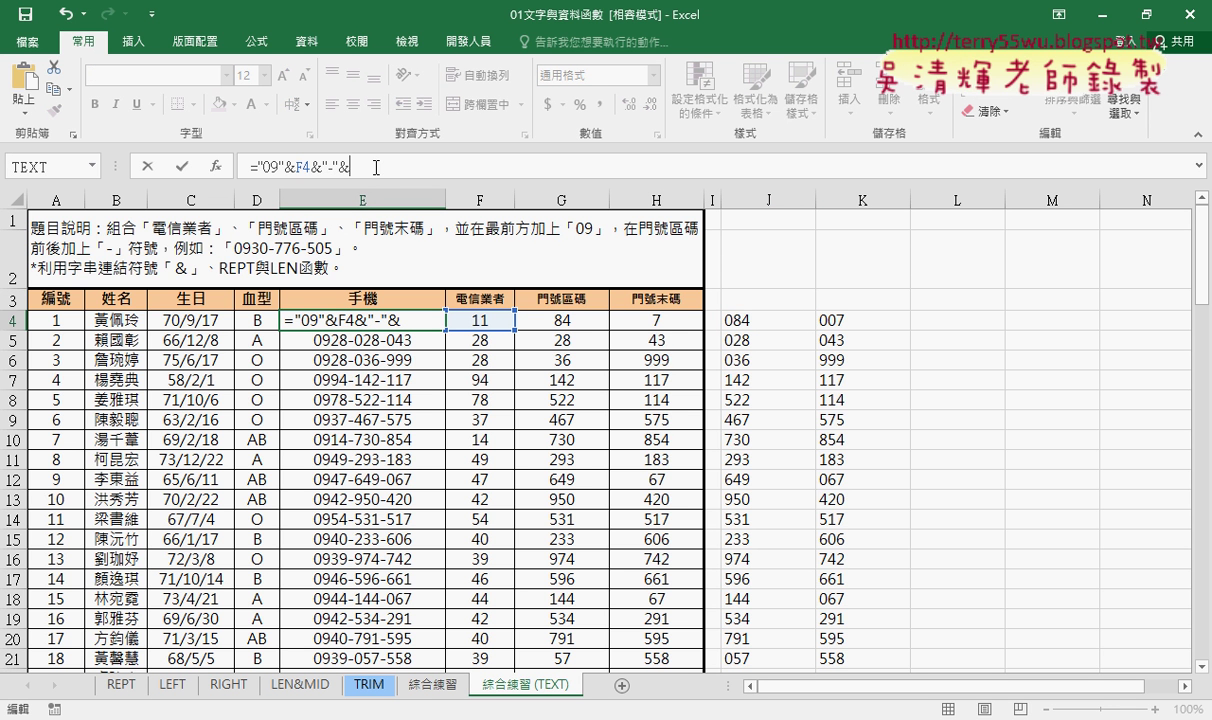
left_click(93, 166)
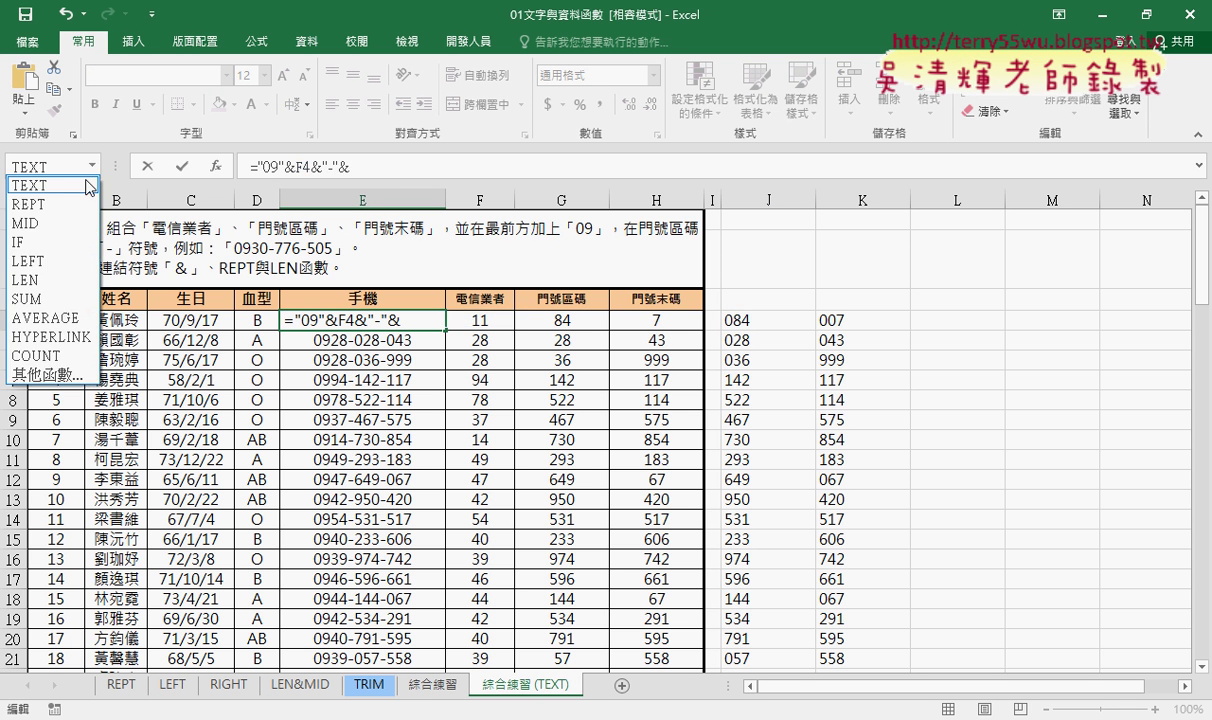
left_click(40, 183)
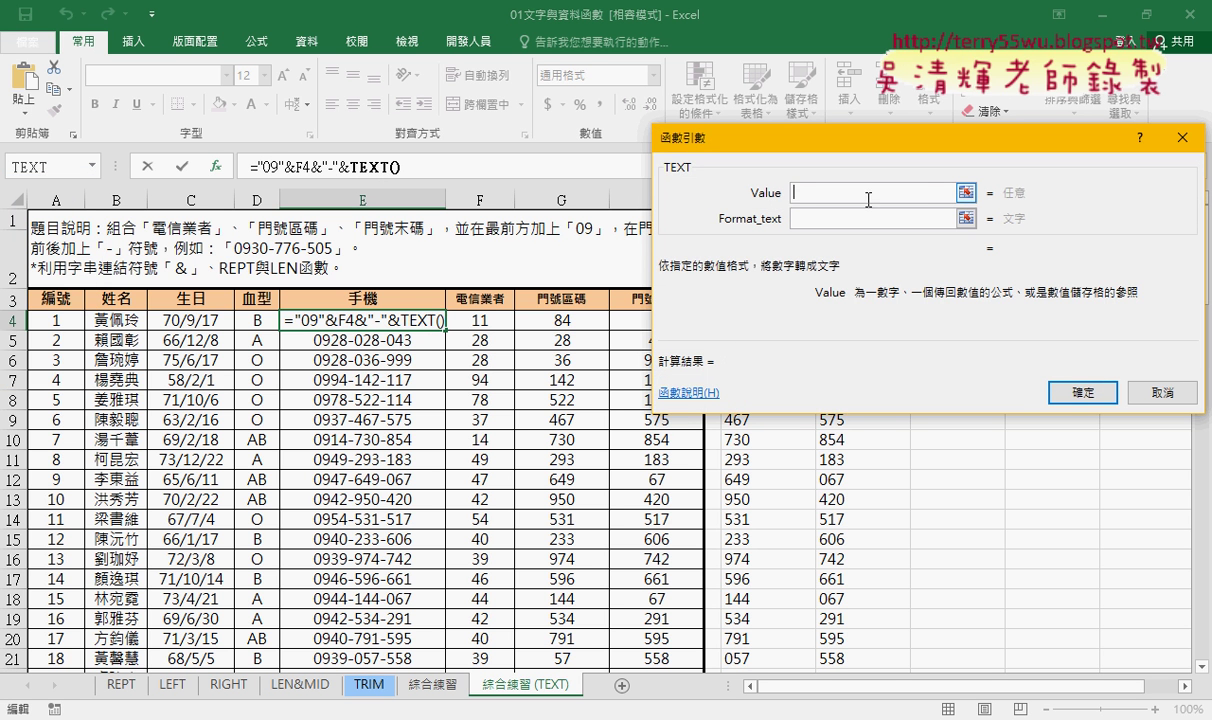
left_click(545, 318)
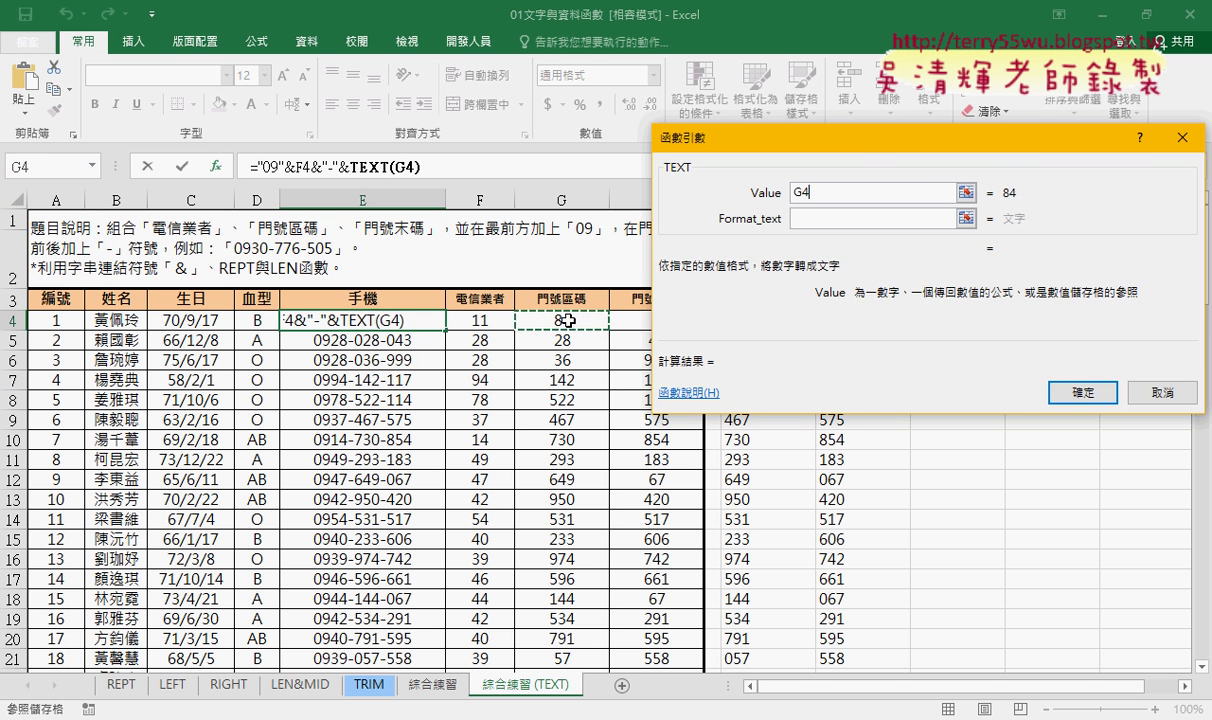
left_click(813, 216)
type("\"")
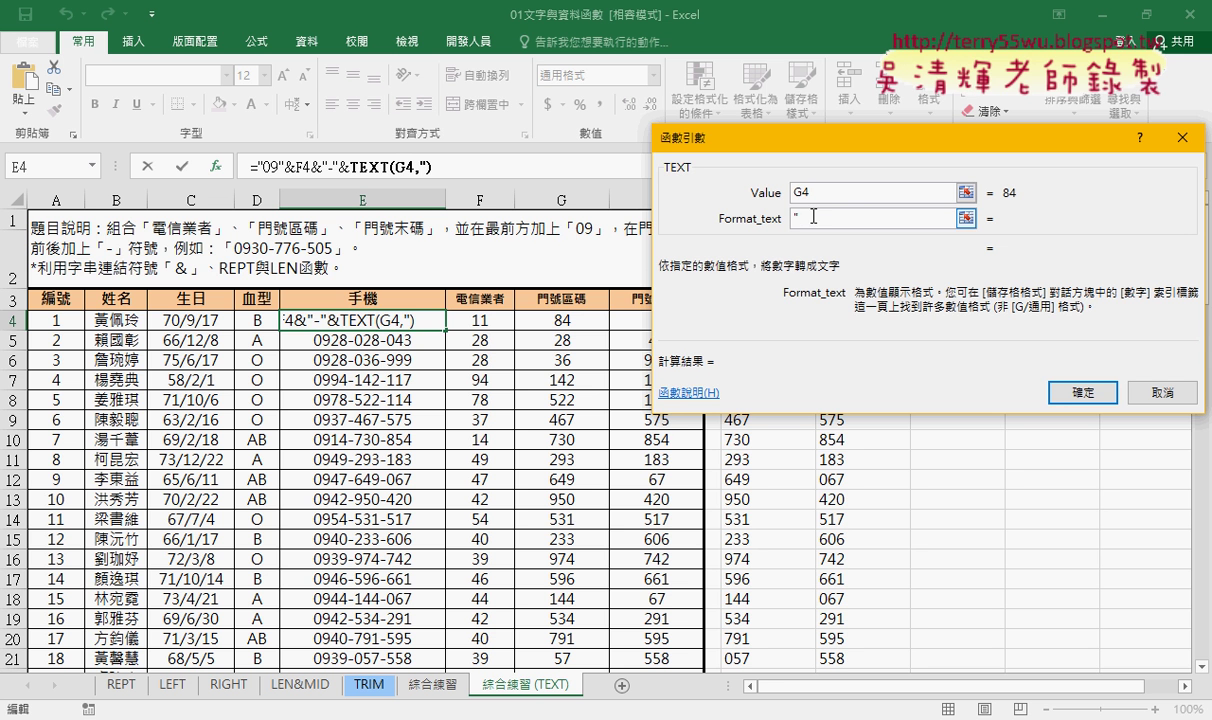
type("000\"")
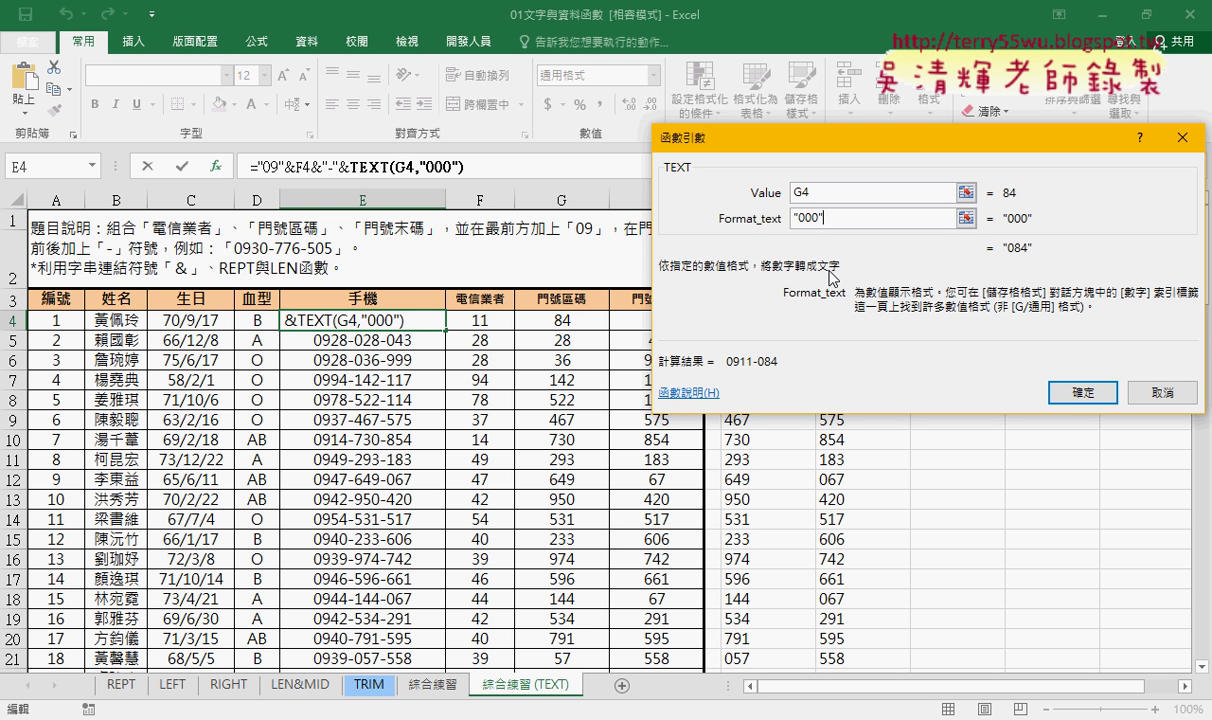
left_click(1075, 392)
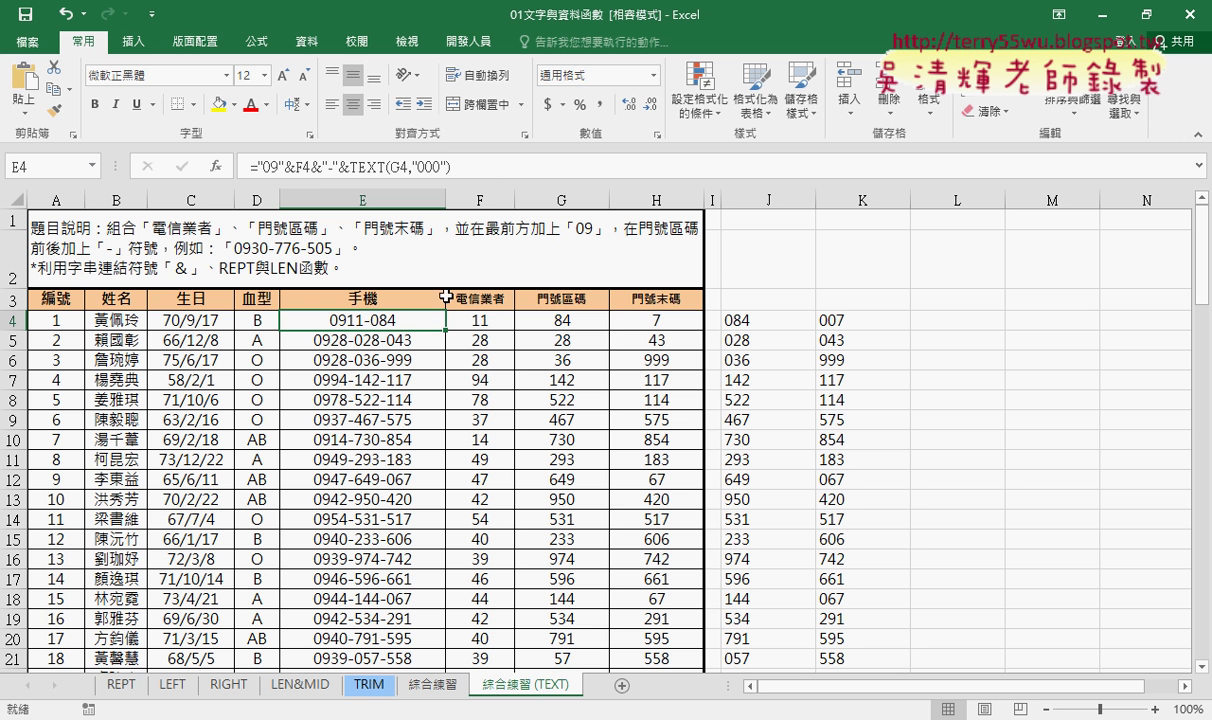
left_click_drag(451, 167, 313, 170)
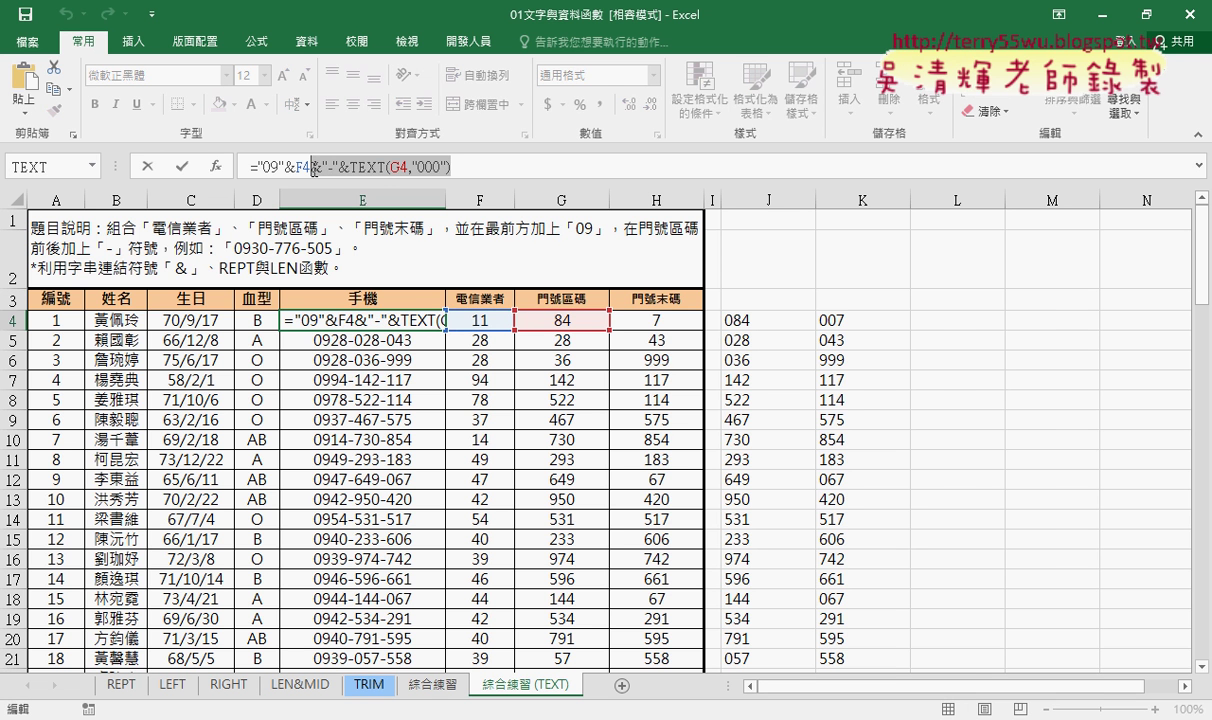
right_click(346, 169)
left_click(378, 205)
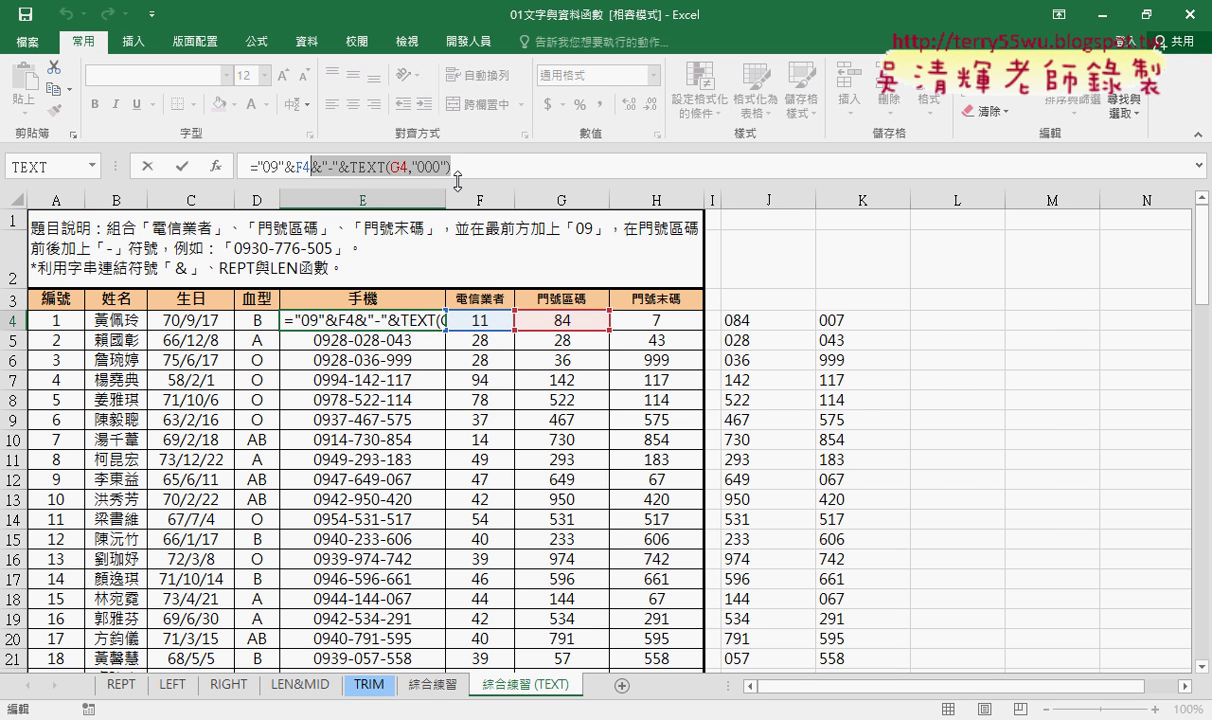
left_click(472, 170)
right_click(472, 170)
left_click(511, 252)
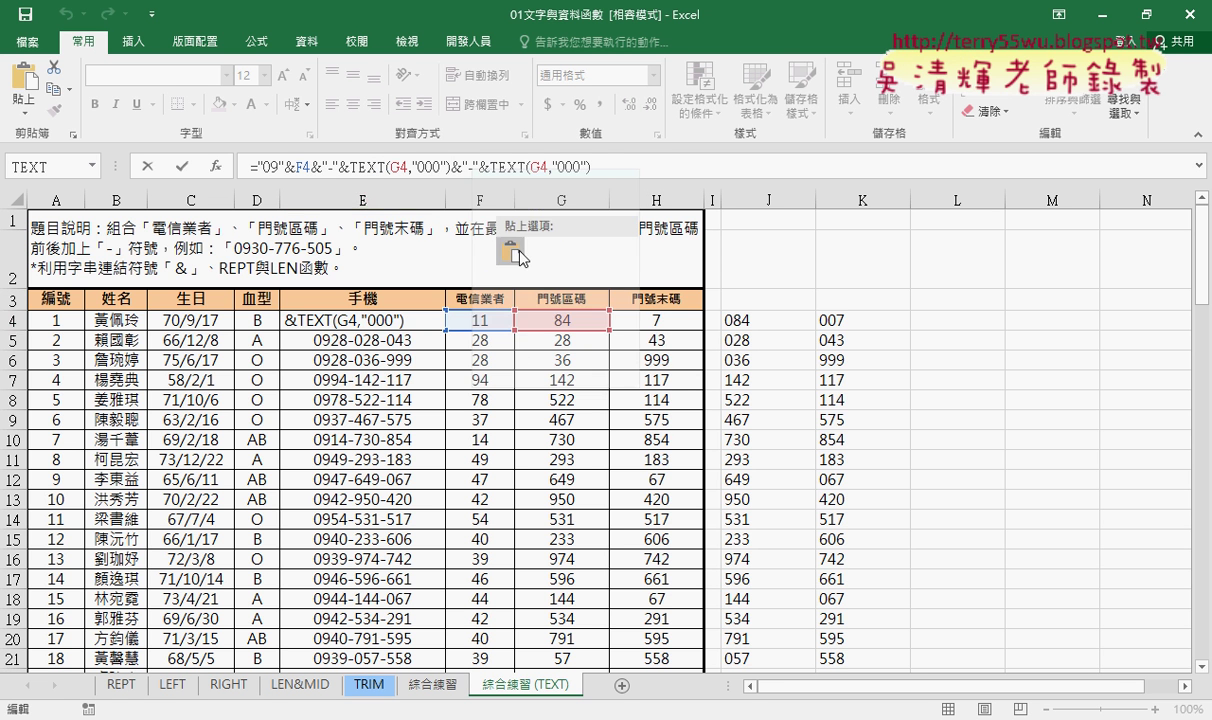
double_click(537, 167)
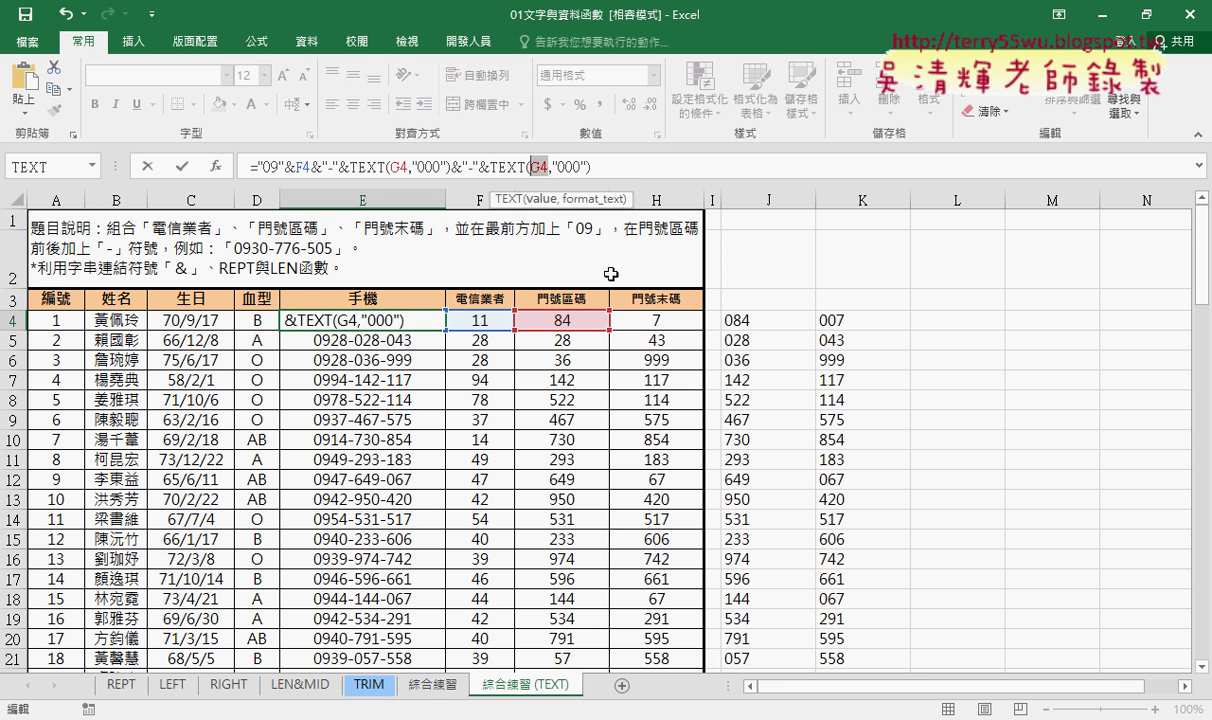
left_click(655, 320)
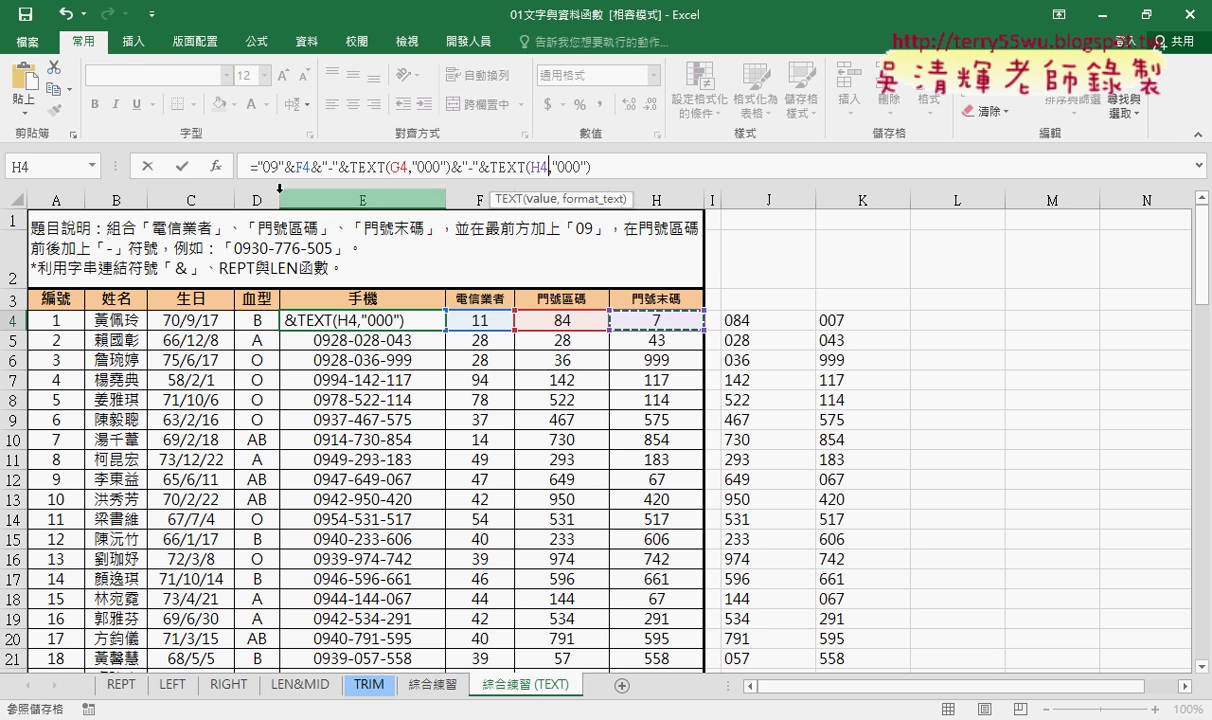
left_click(184, 170)
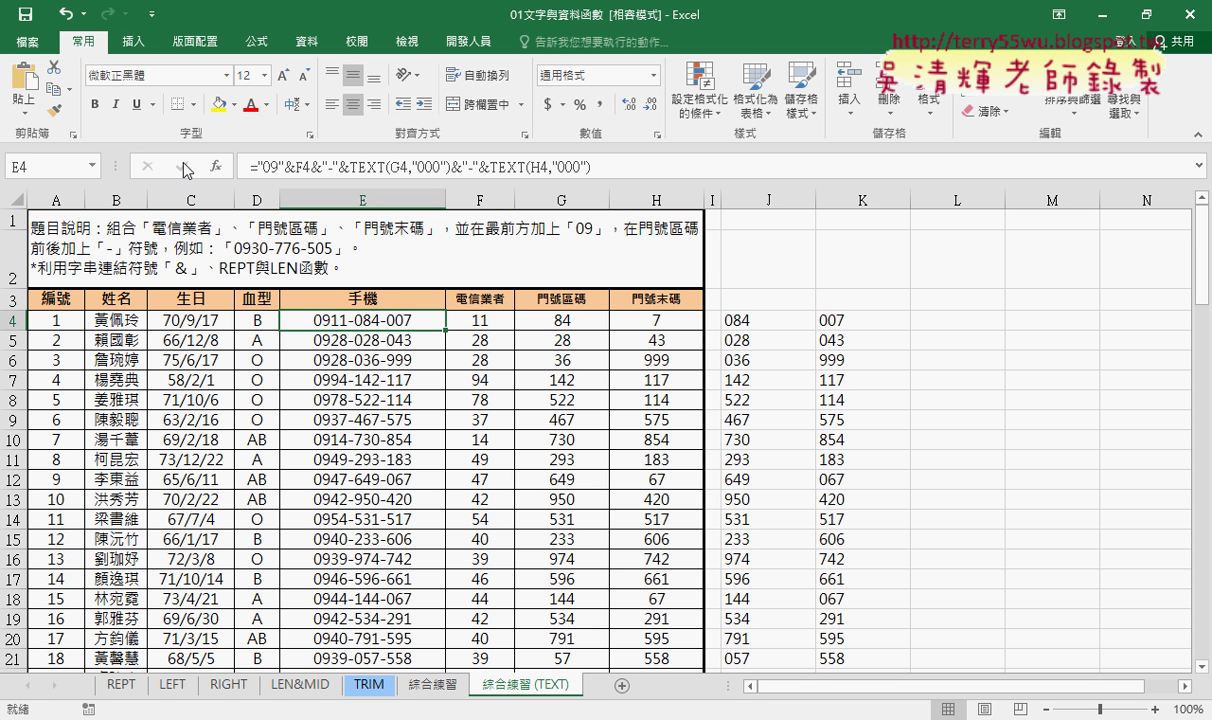
Step: Fill the finished phone-number formula down column E and review its TEXT parts
double_click(446, 329)
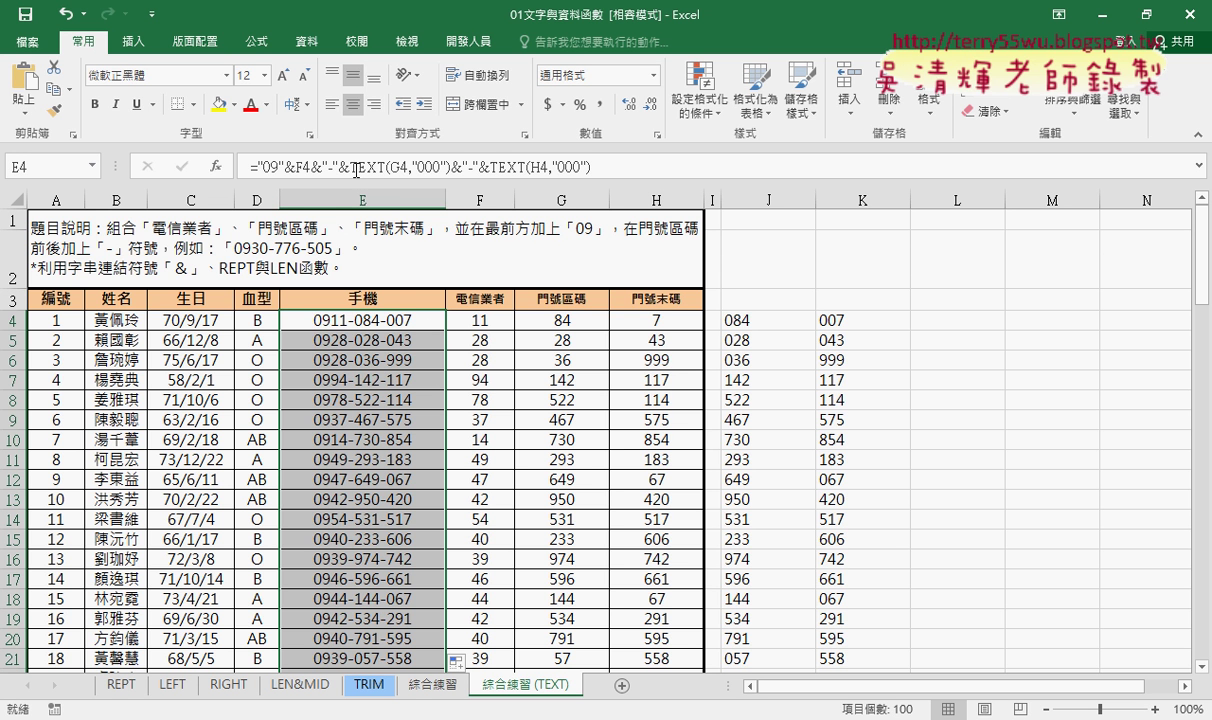
left_click_drag(340, 168, 610, 176)
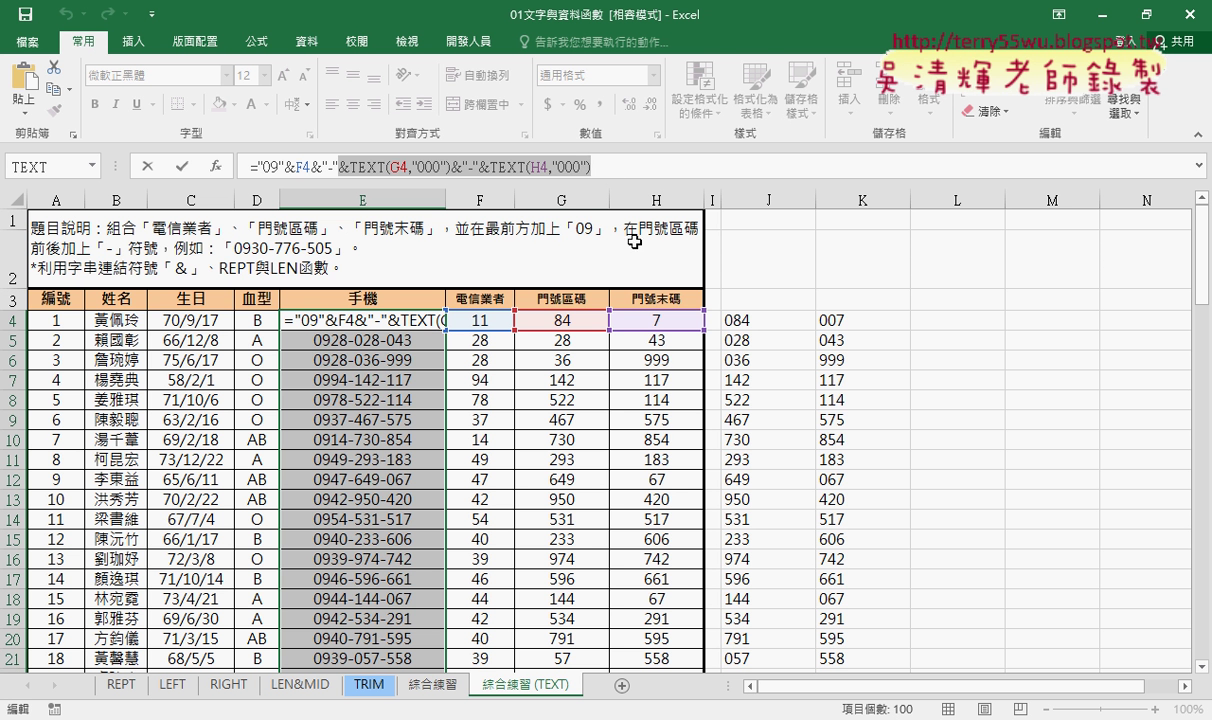
key("Return")
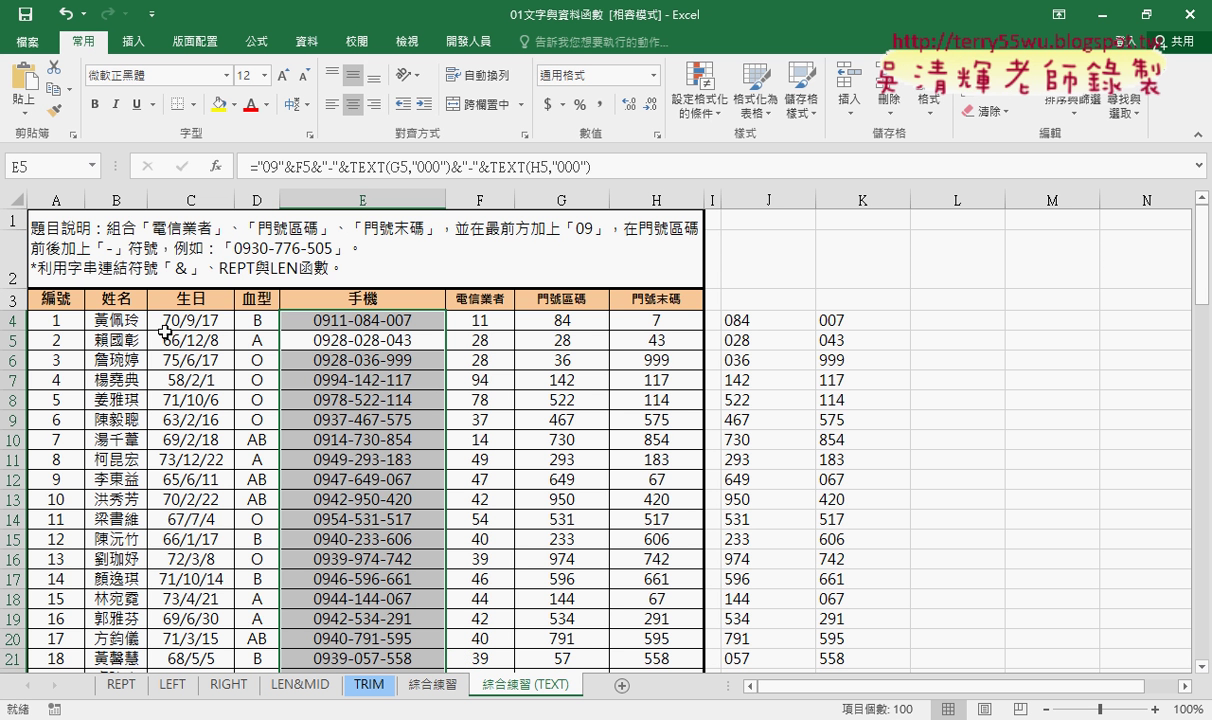
Step: Clear the helper values from columns J and K
left_click_drag(768, 200, 830, 200)
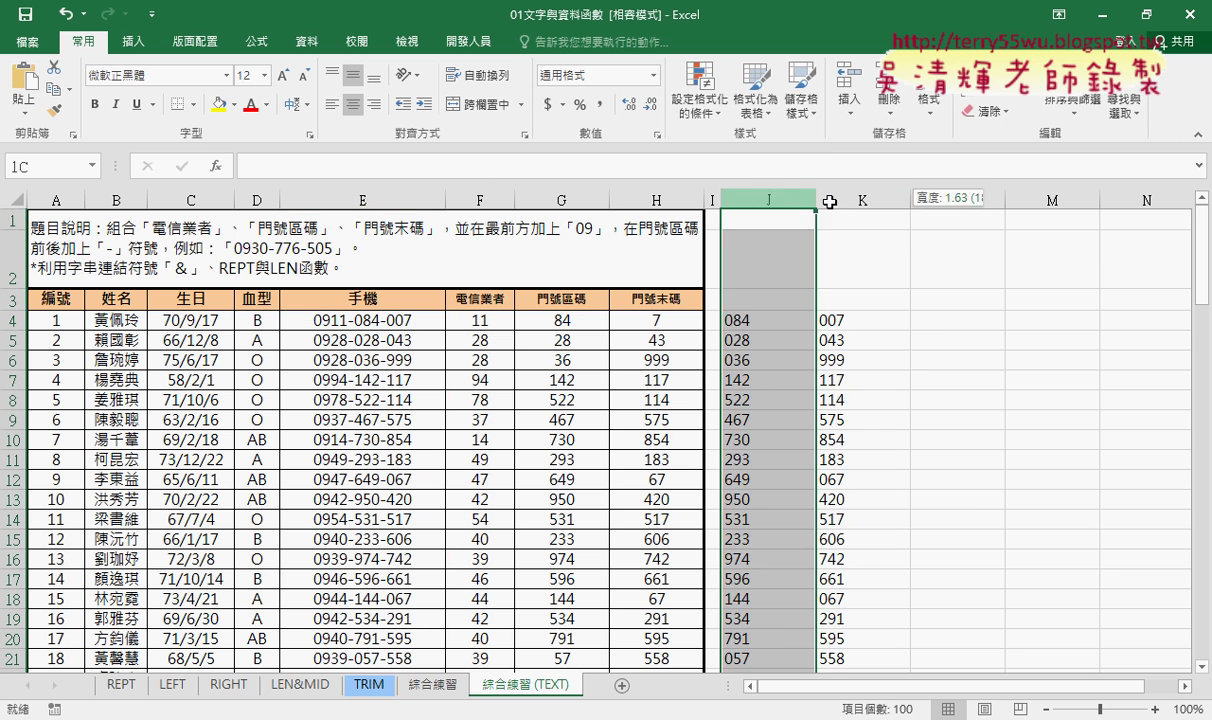
right_click(826, 340)
left_click(990, 498)
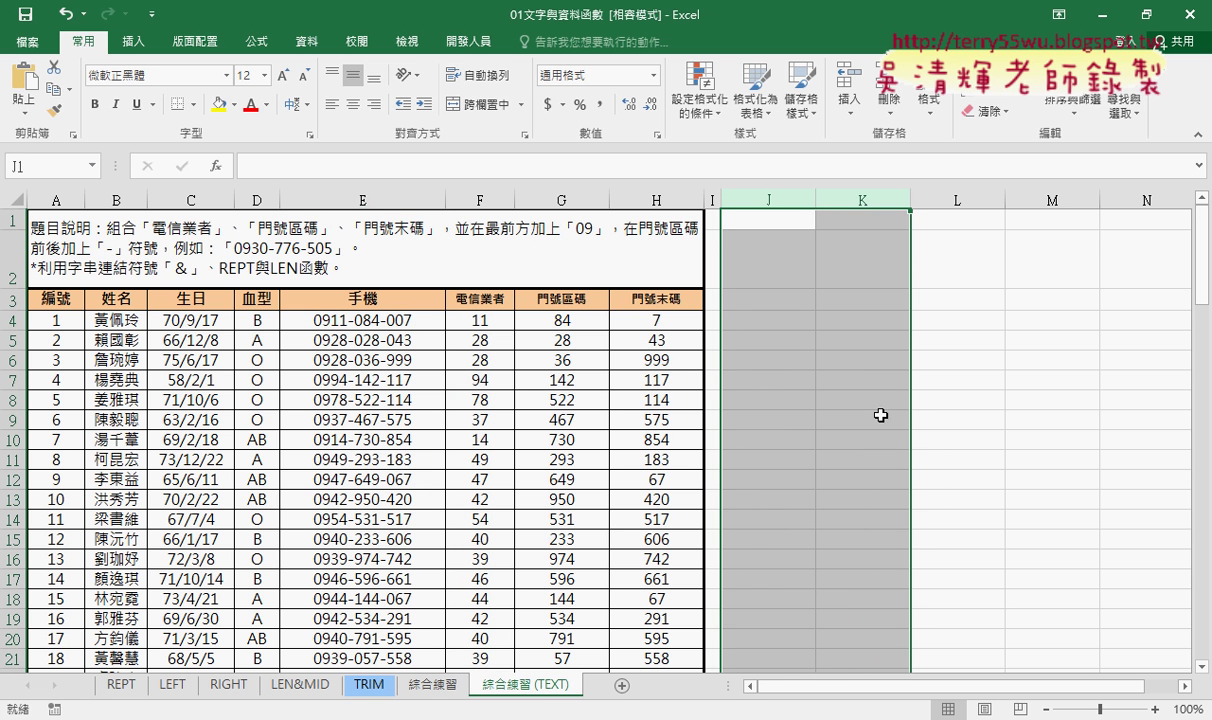
Step: Copy the 綜合練習 (TEXT) sheet to the end and name it 綜合練習 (VBA)
left_click_drag(525, 685, 606, 686)
left_click_drag(606, 686, 593, 680)
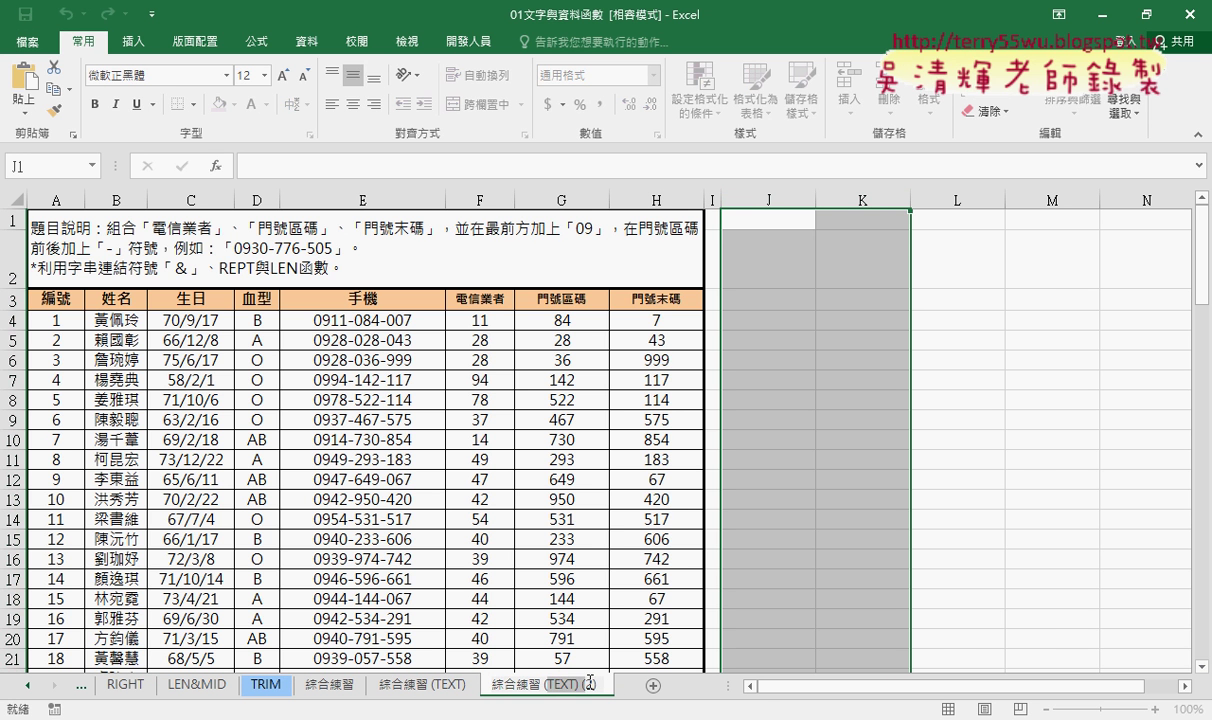
type("VBA)")
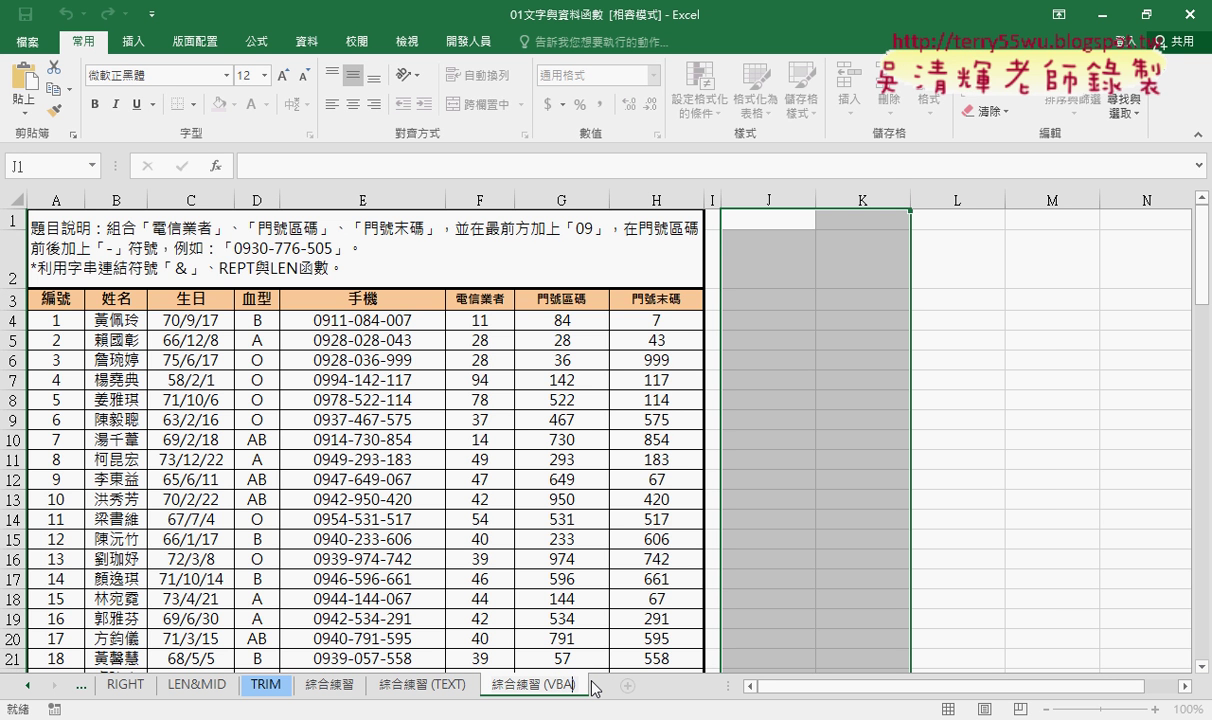
key("Return")
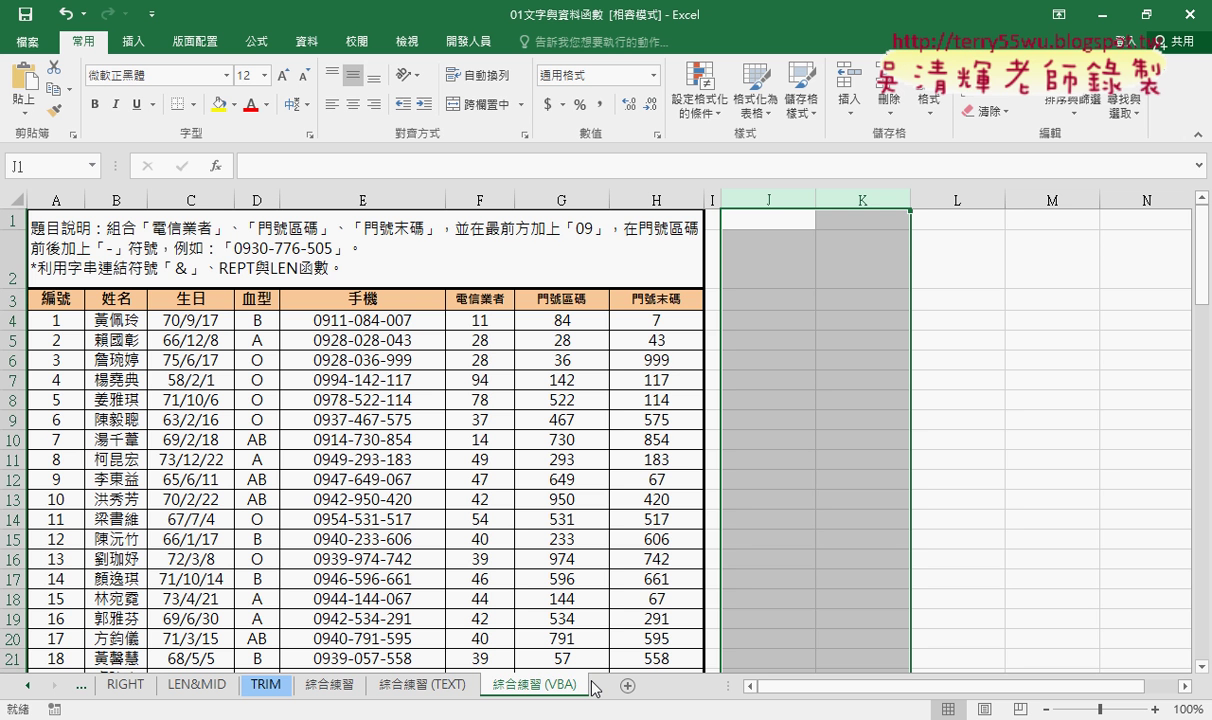
Step: Look through the 綜合練習, 綜合練習 (TEXT) and 綜合練習 (VBA) sheets and show the 開發人員 ribbon
left_click(330, 684)
left_click(418, 684)
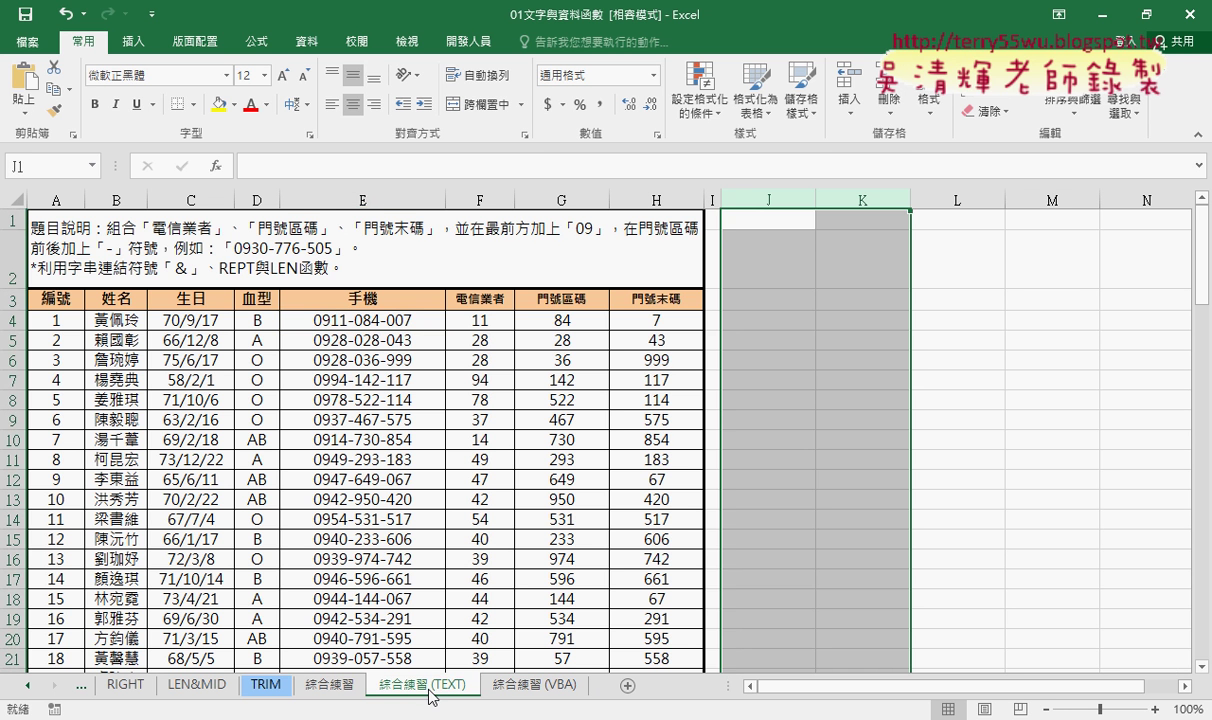
left_click(530, 684)
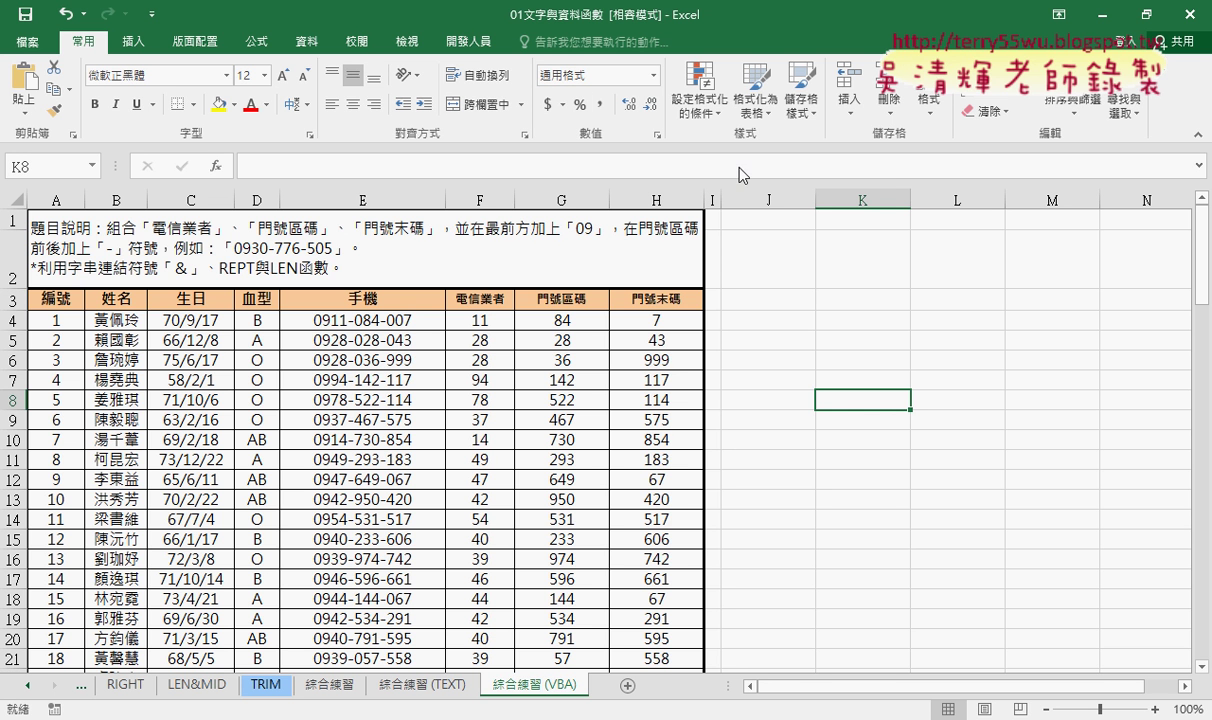
left_click(475, 44)
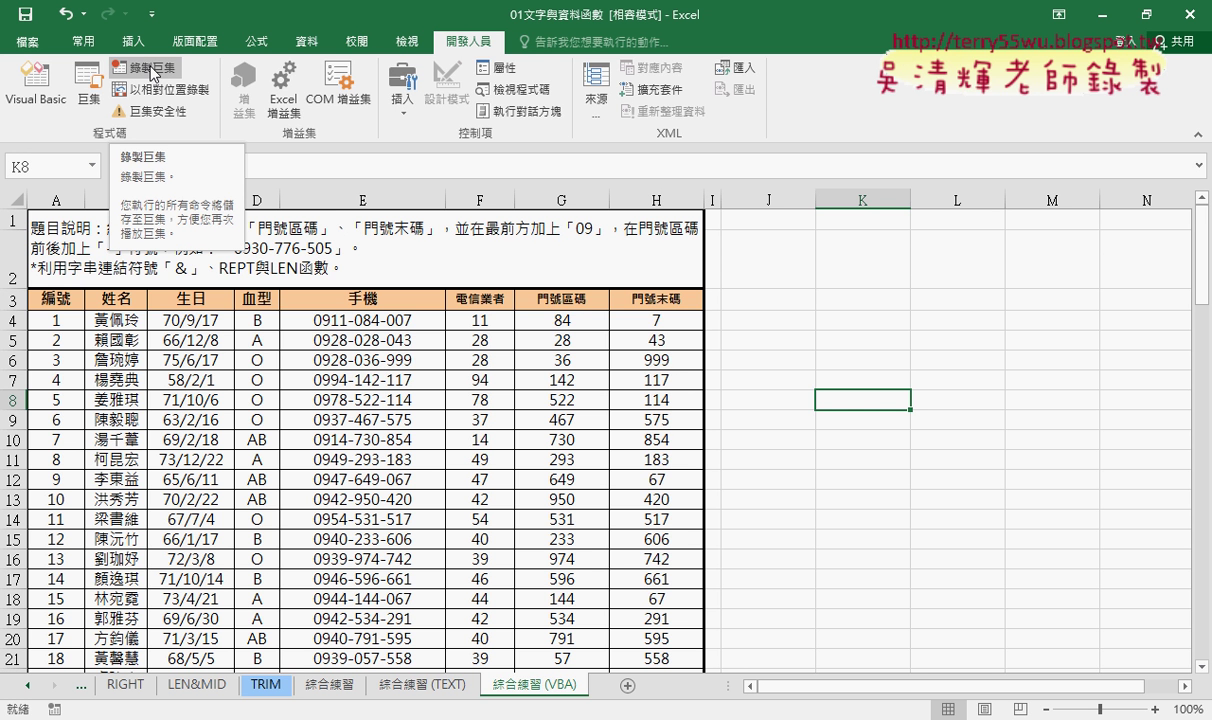
Step: Duplicate the 綜合練習 (VBA) sheet, then permanently delete the extra 綜合練習 (VBA) (2) copy
left_click(410, 685)
left_click_drag(510, 685, 676, 681)
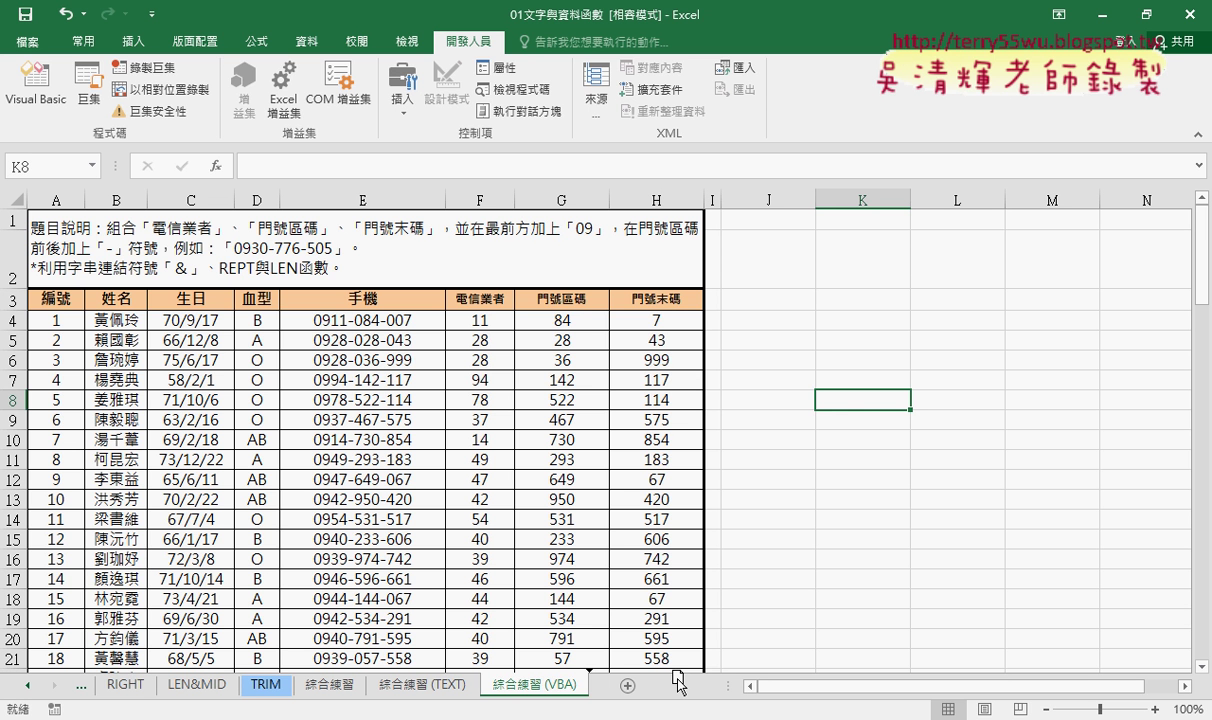
left_click_drag(677, 679, 680, 682)
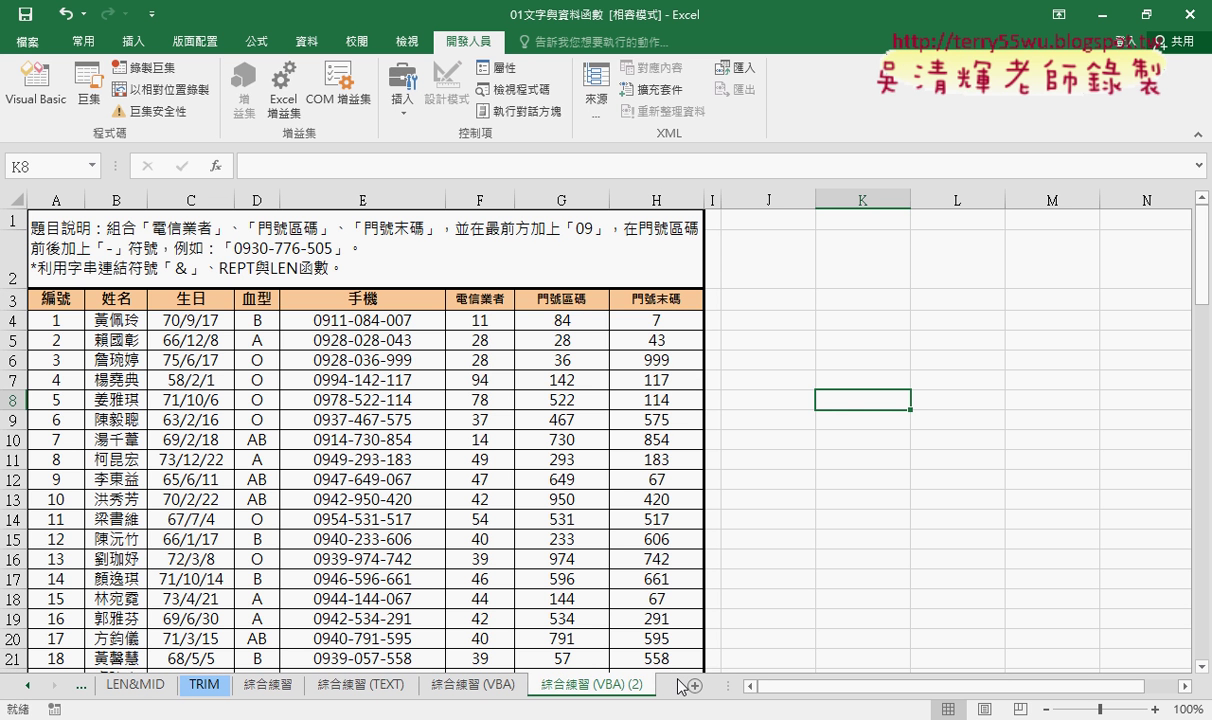
right_click(607, 687)
left_click(650, 493)
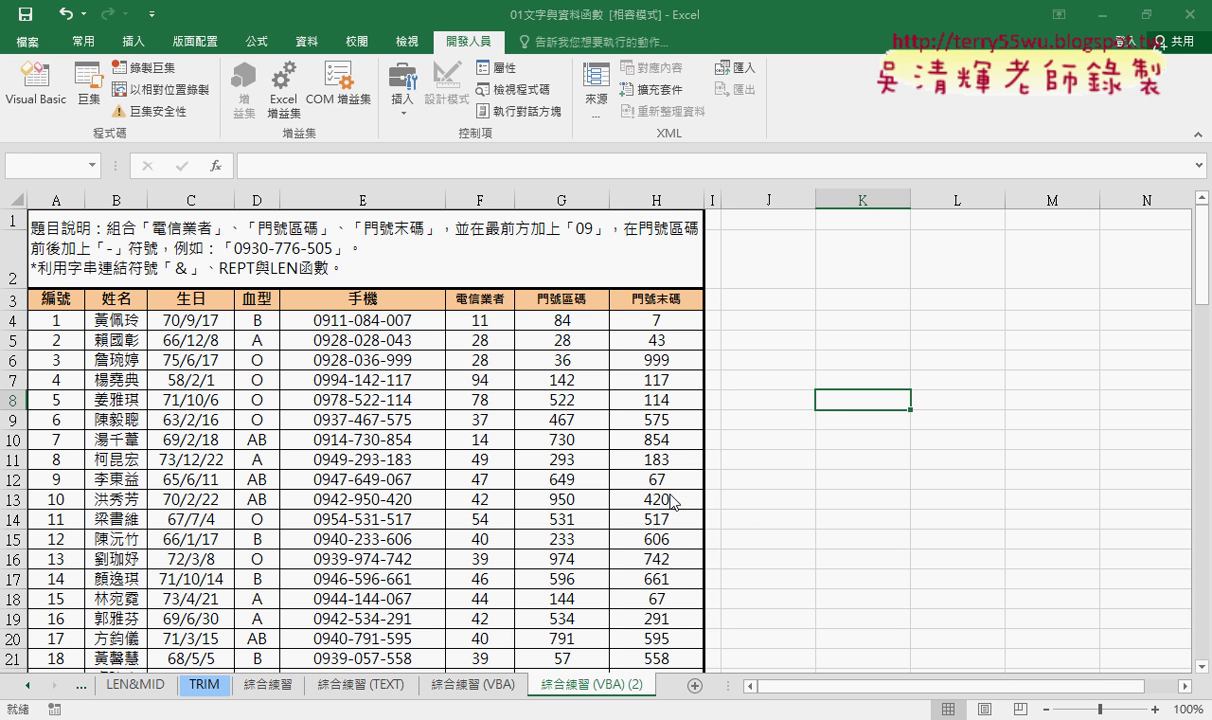
left_click(587, 421)
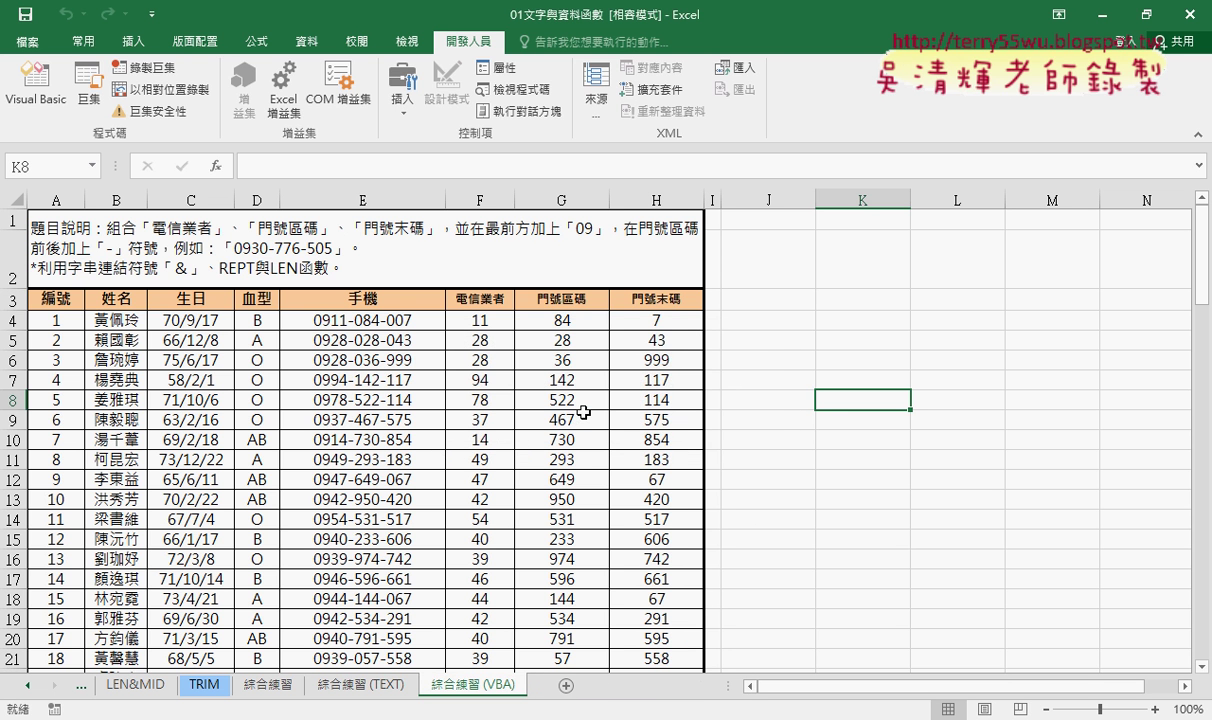